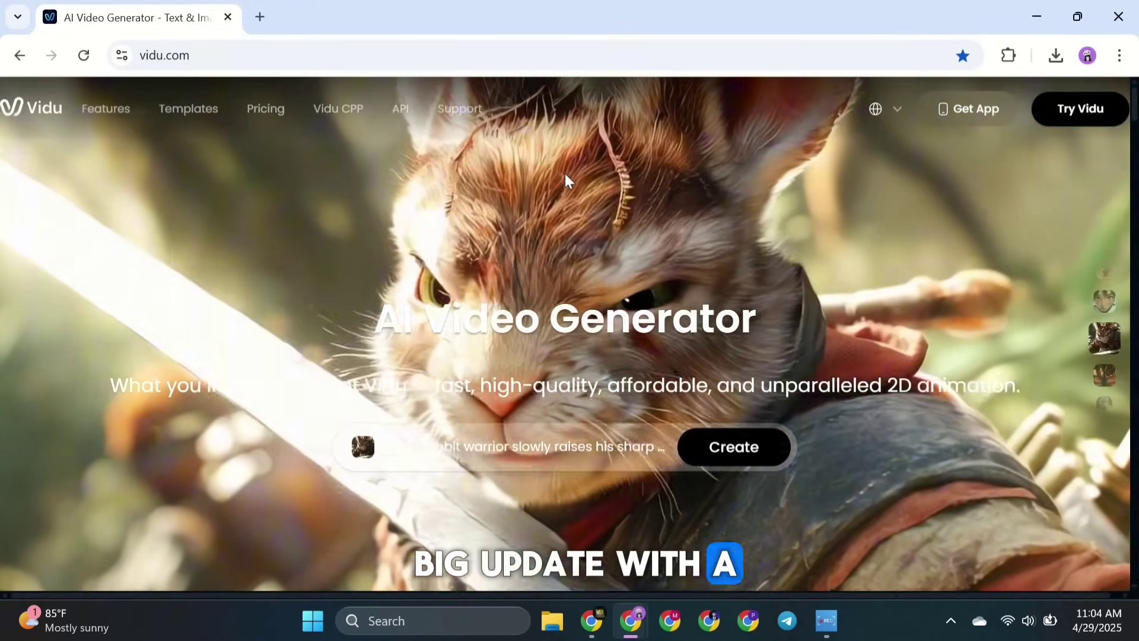
Step: Scroll down through the Vidu homepage, then scroll back up toward the top
scroll(563, 211, "down", 3)
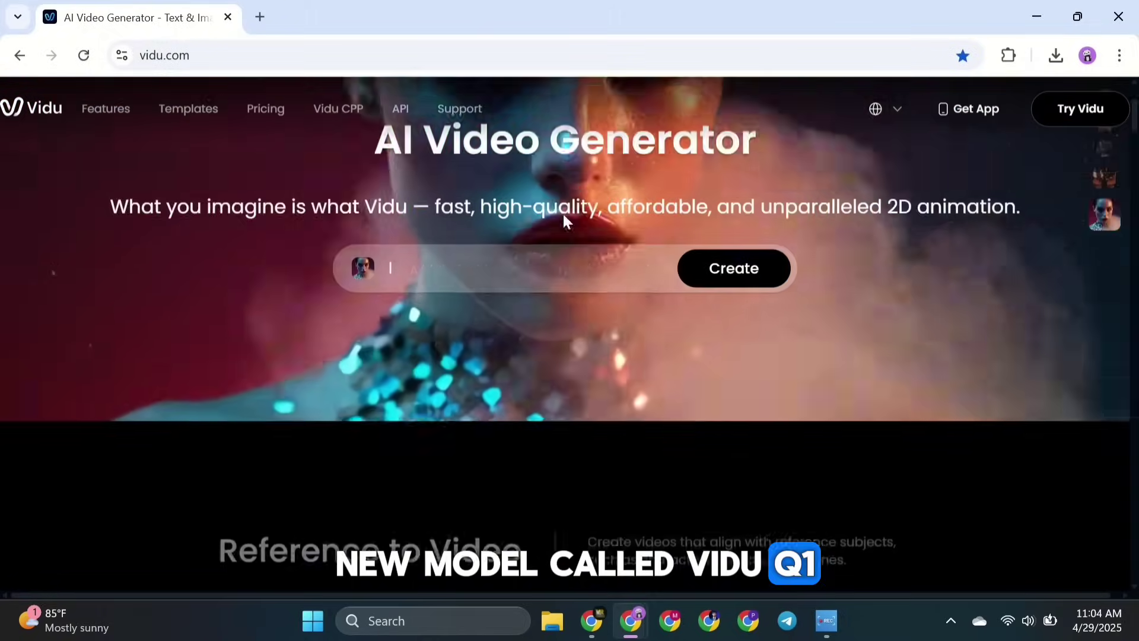
scroll(564, 217, "down", 15)
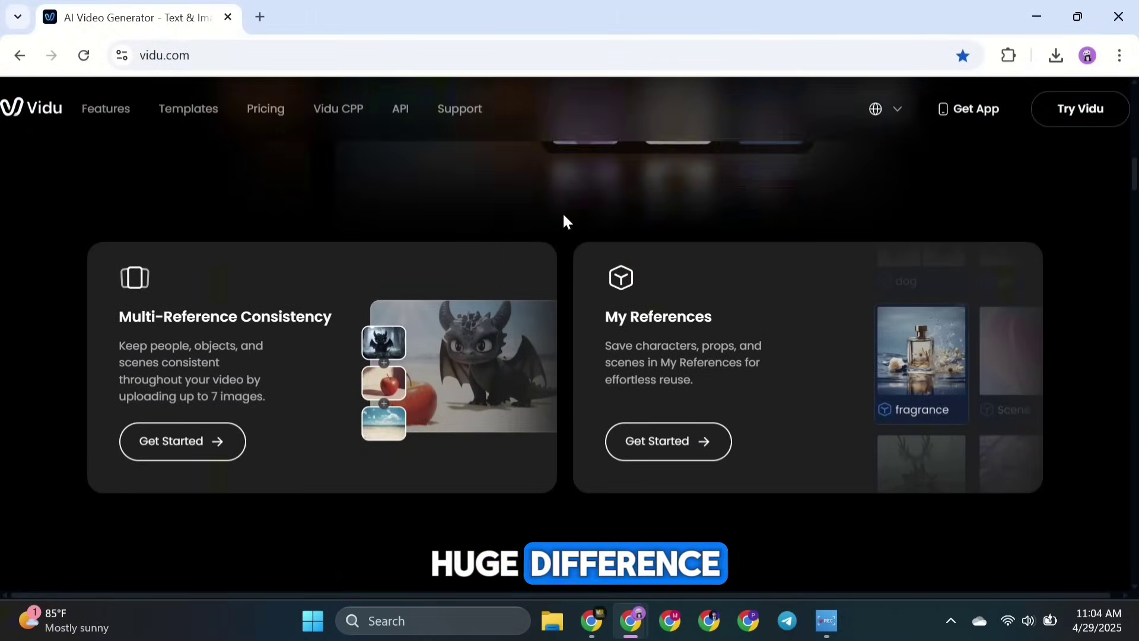
scroll(564, 220, "down", 8)
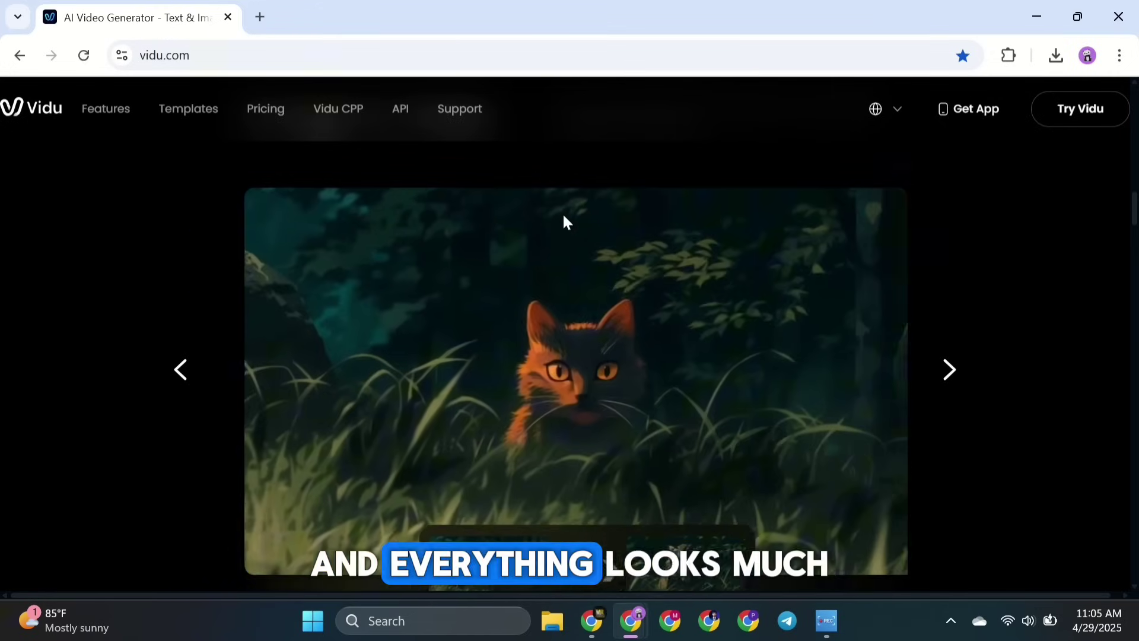
scroll(563, 221, "down", 15)
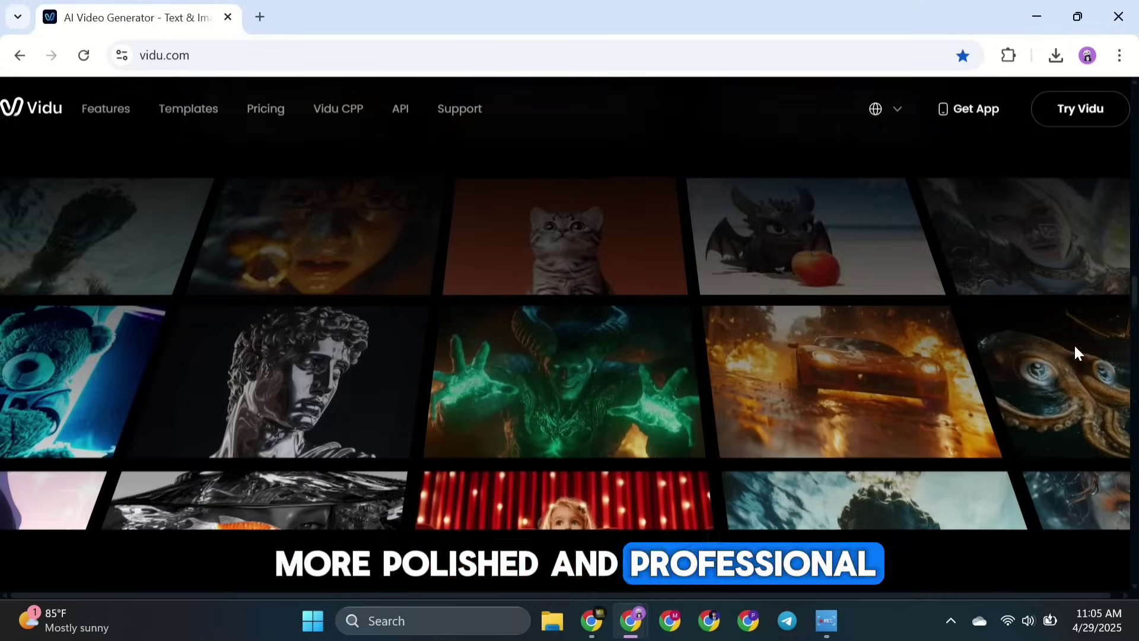
scroll(1075, 348, "down", 10)
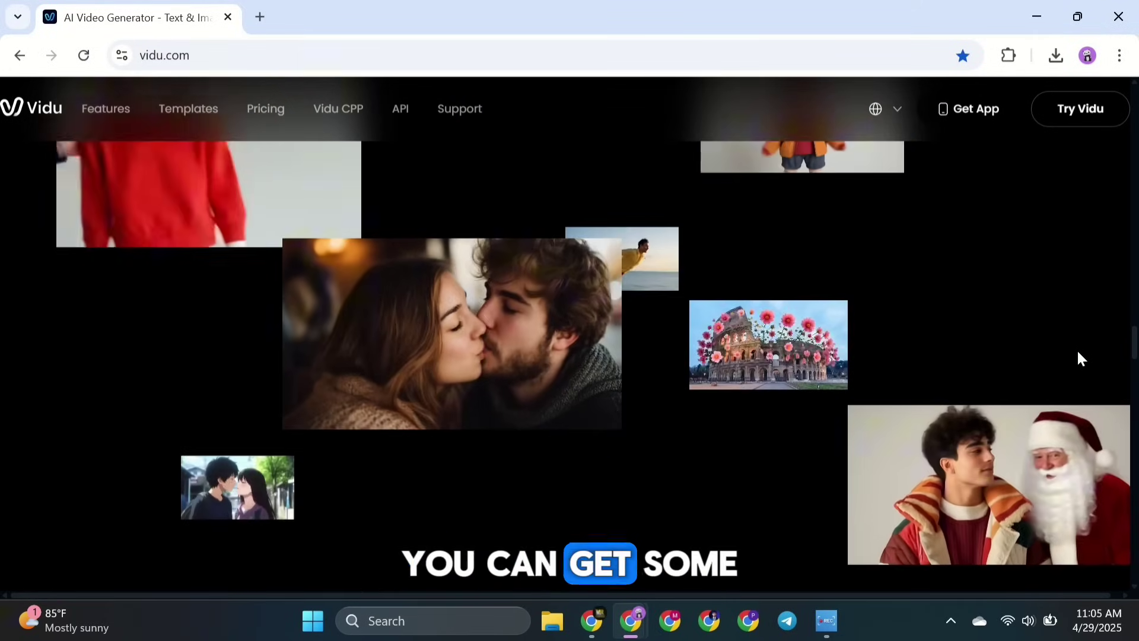
scroll(1077, 350, "down", 10)
scroll(1076, 354, "up", 6)
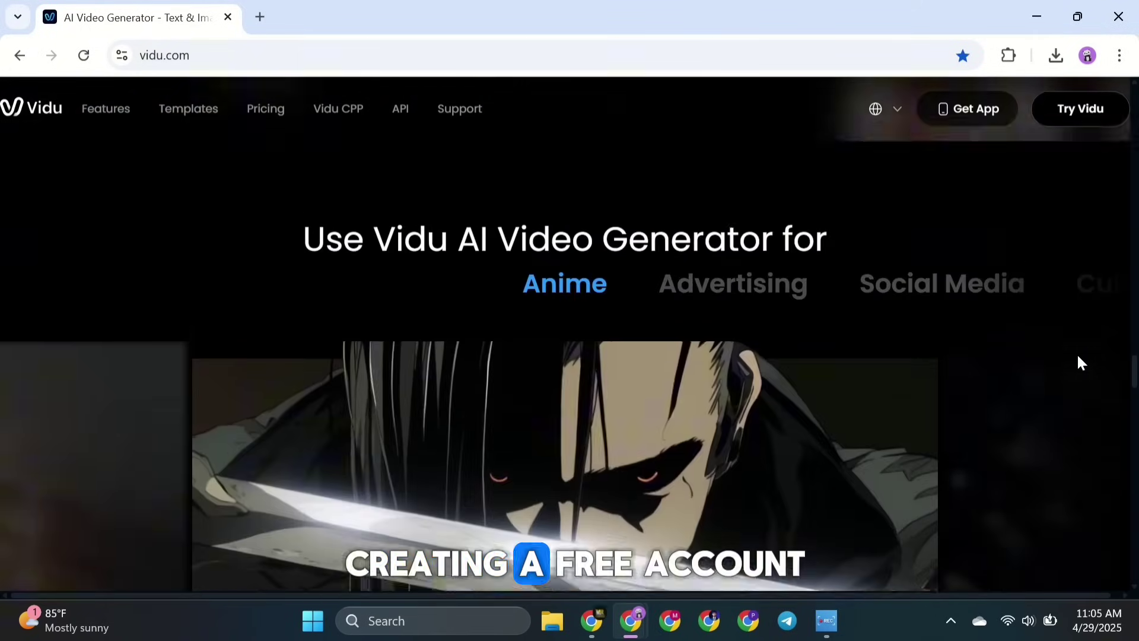
scroll(1077, 354, "up", 20)
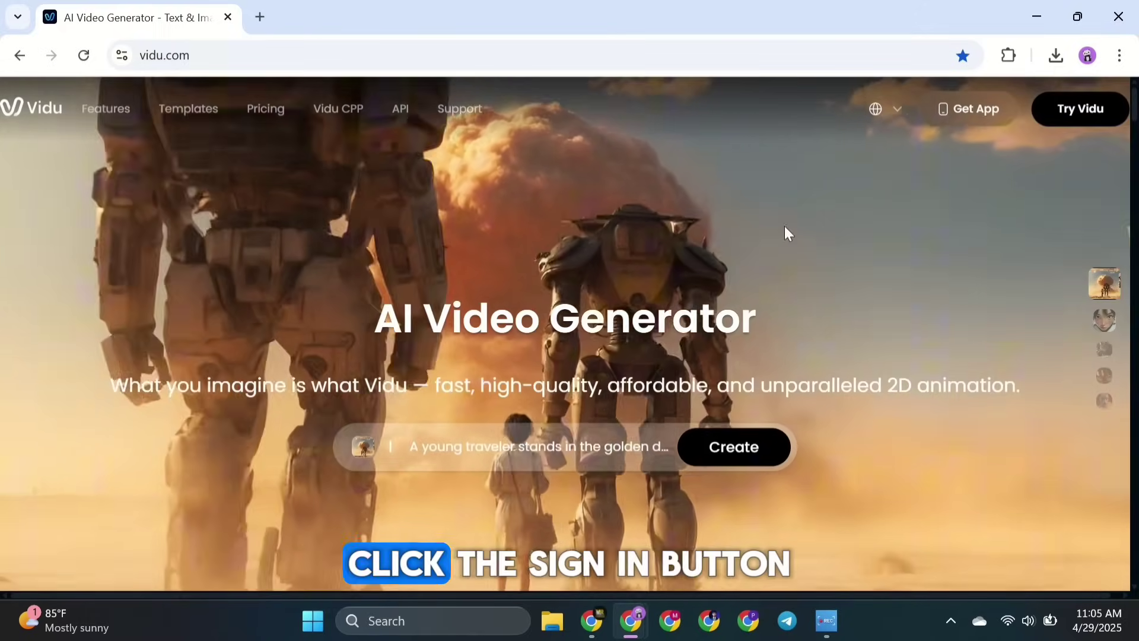
Step: Log in, browse the Templates row forward, then step back one card to French Kiss
left_click(1062, 106)
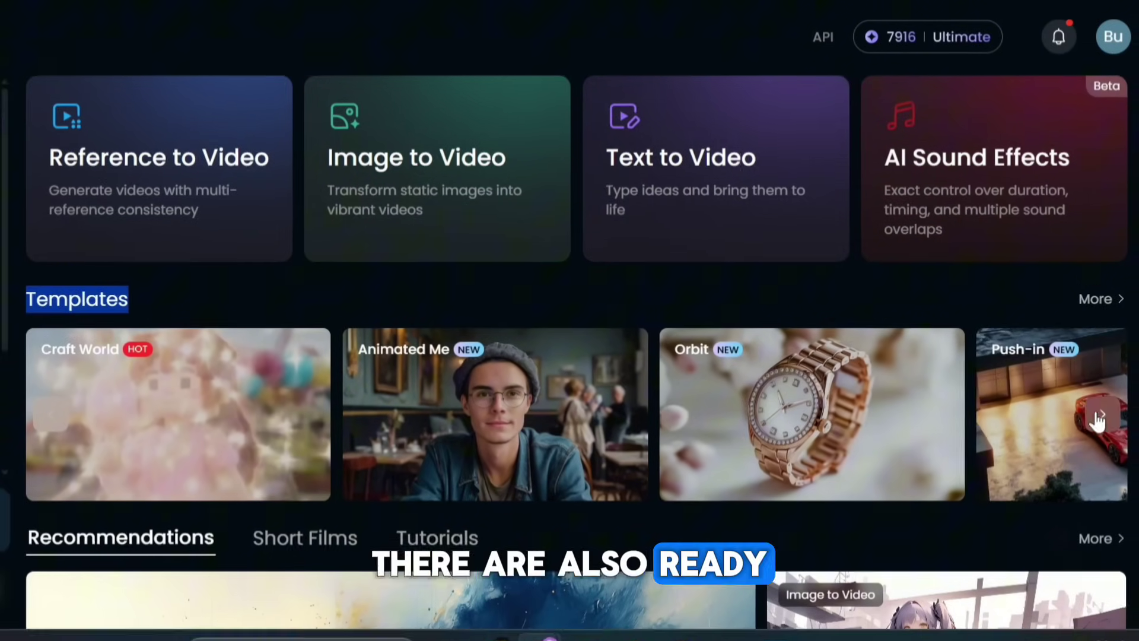
left_click(1107, 421)
left_click(1107, 421)
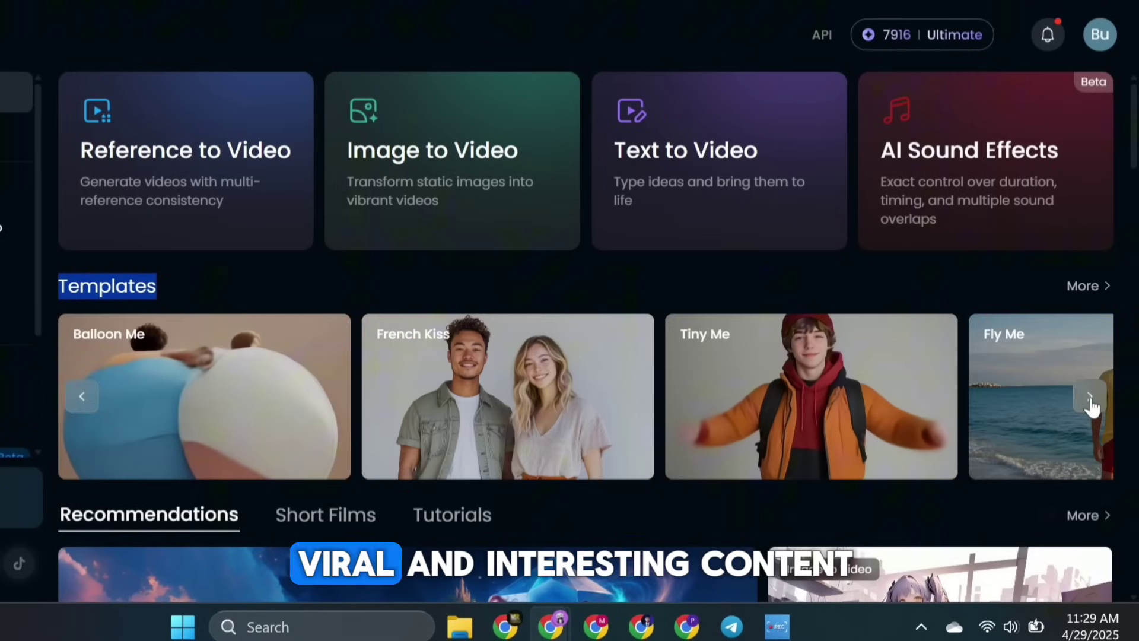
left_click(1091, 406)
left_click(72, 401)
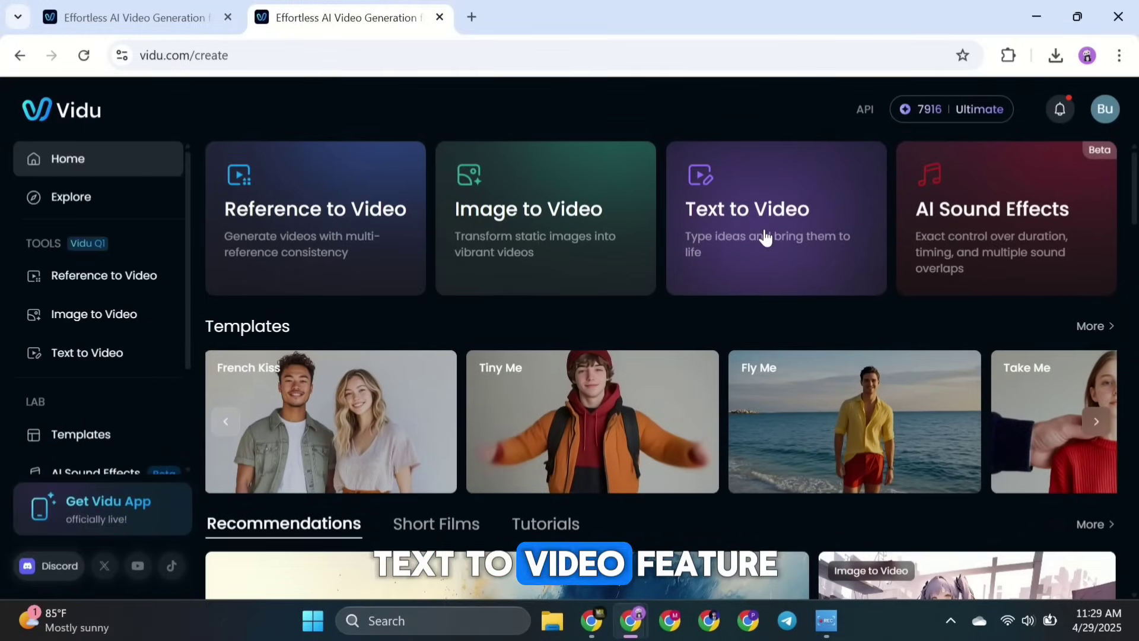
Step: Queue a Text to Video job for the yellow-raincoat stormy-cliff prompt: General, 1080p, amount 1
left_click(765, 237)
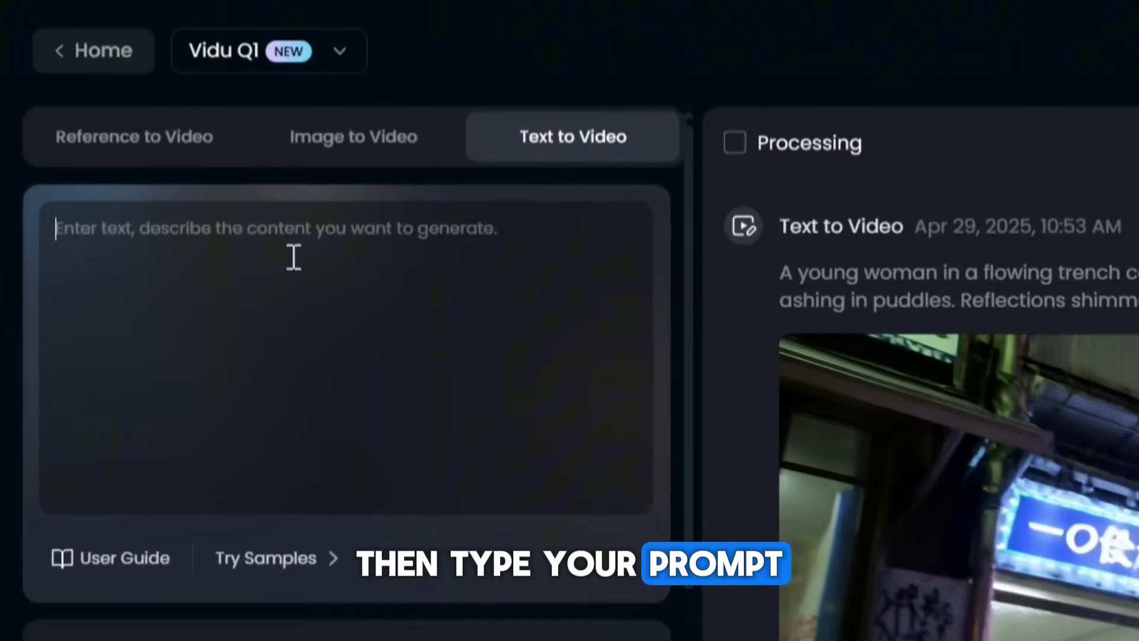
type("A young woman in a yellow raincoat stands at the edge of a stormy cliff, waves crashing violently below. Her hair whips in the wind, face lit by flashes of lightning in the distance. Seagulls circle in the gray skies, rocks slick with sea spray, rendered in cinematic, photo-realistic style with dynamic weather effects and dramatic lighting.")
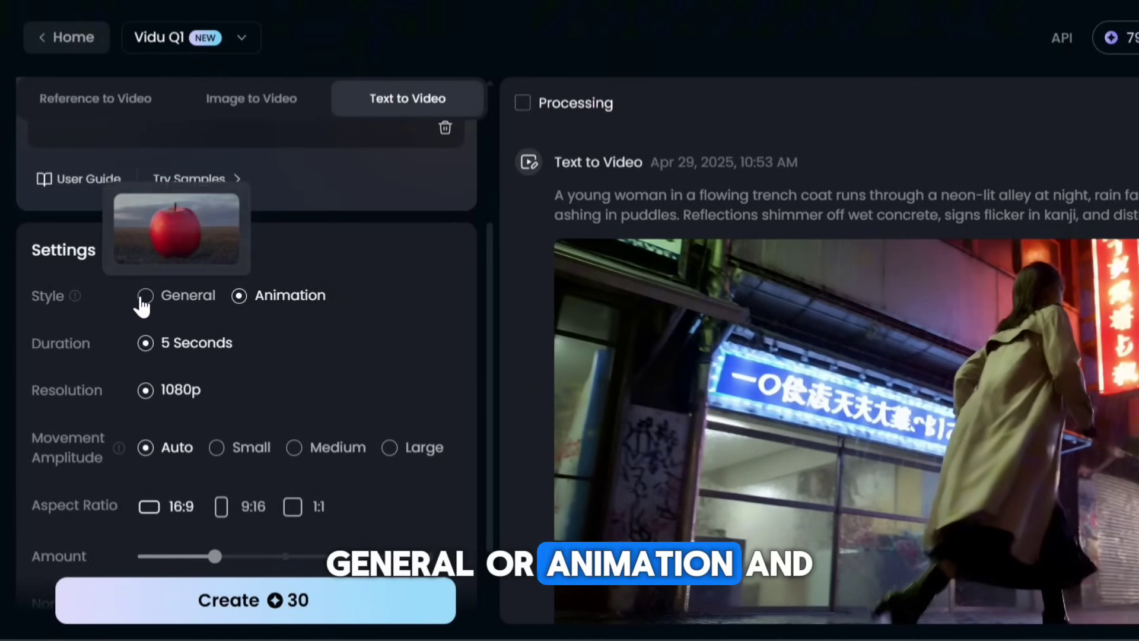
scroll(132, 305, "down", 2)
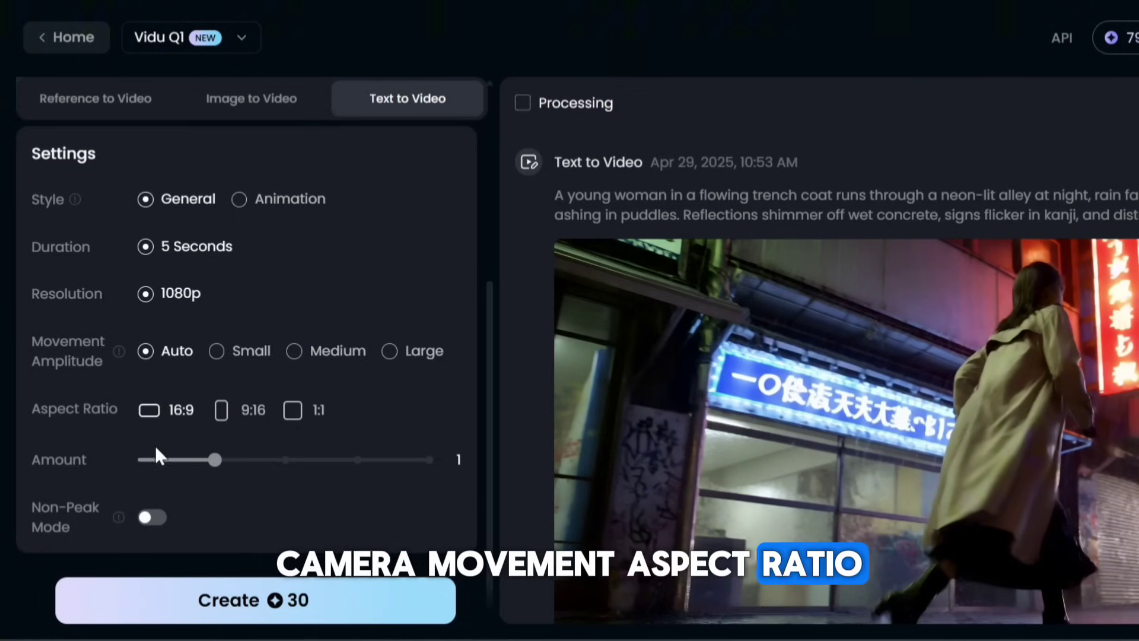
left_click(215, 460)
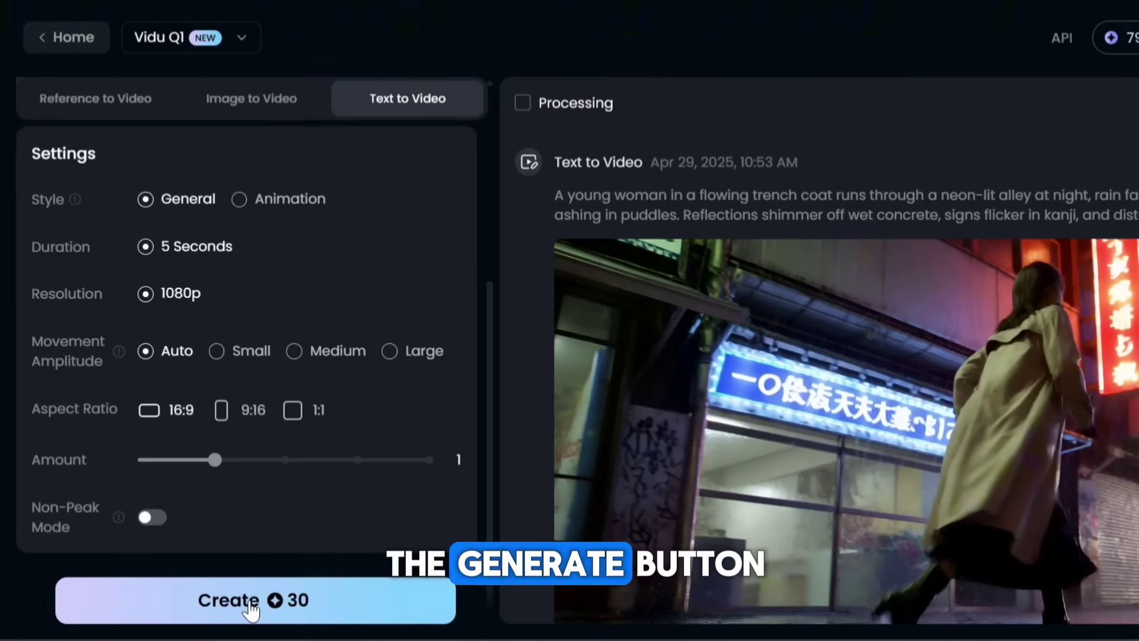
left_click(252, 605)
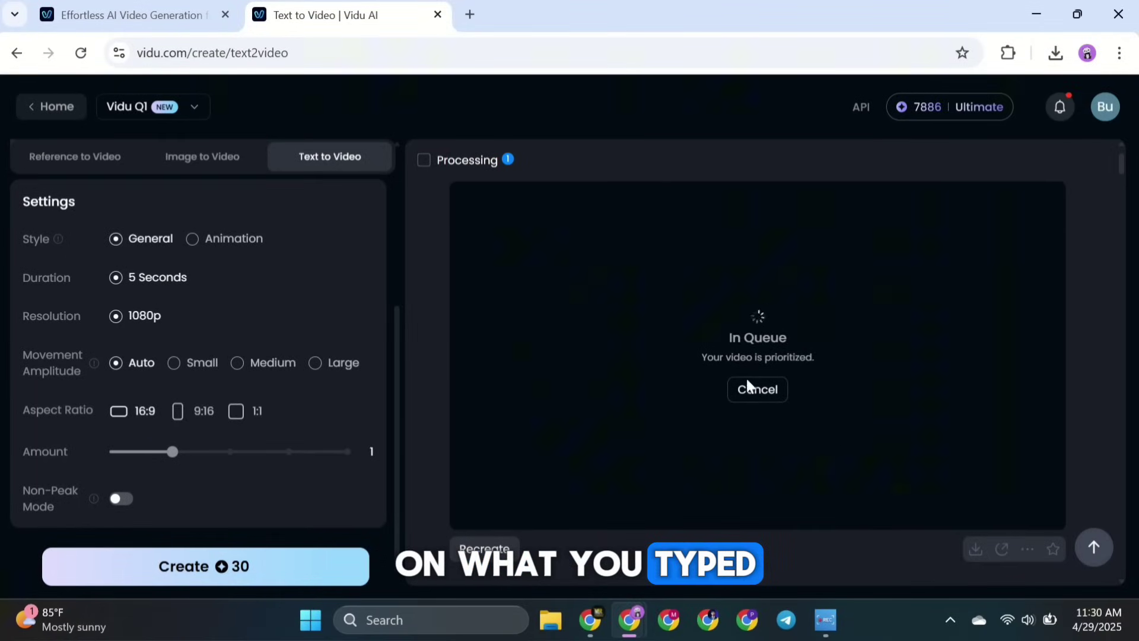
Step: Replace the prompt with the enchanted forest prompt and generate its video
scroll(283, 323, "up", 5)
key("ctrl+a")
type("An enchanted forest glowing under a violet twilight sky. Bioluminescent butterflies flutter around a hooded mage casting a spell circle in mid-air. Ancient runes peek through the thick mists, mist crawling along the forest floor, magical particles in the air, styled in vivid, high-contrast anime with glowing light effects and sweeping camera motion.")
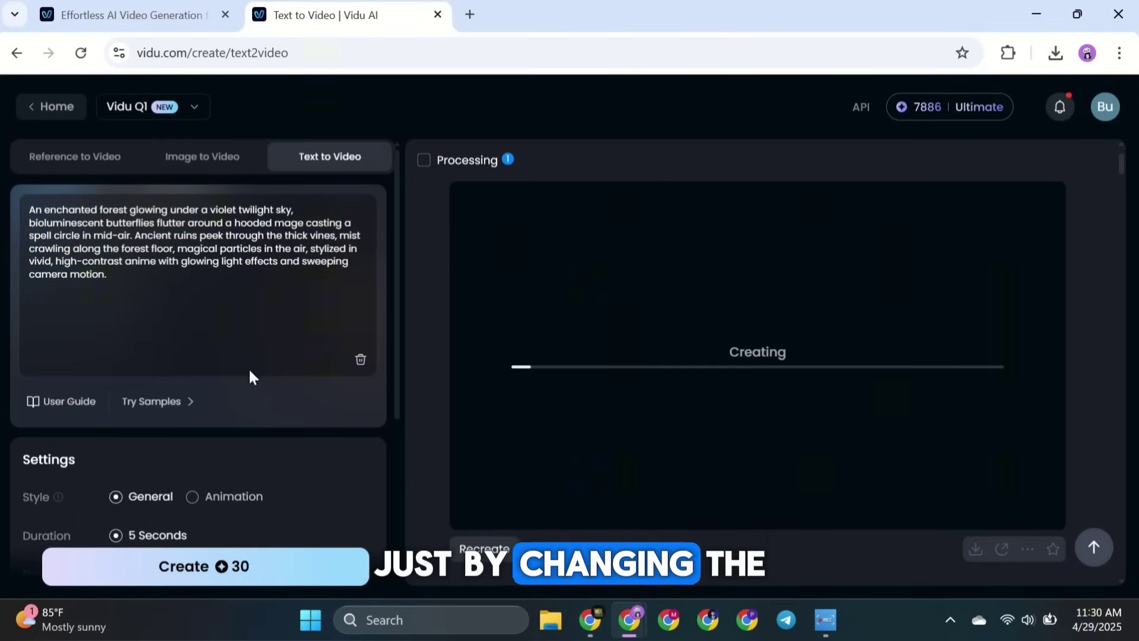
scroll(250, 376, "down", 3)
left_click(194, 563)
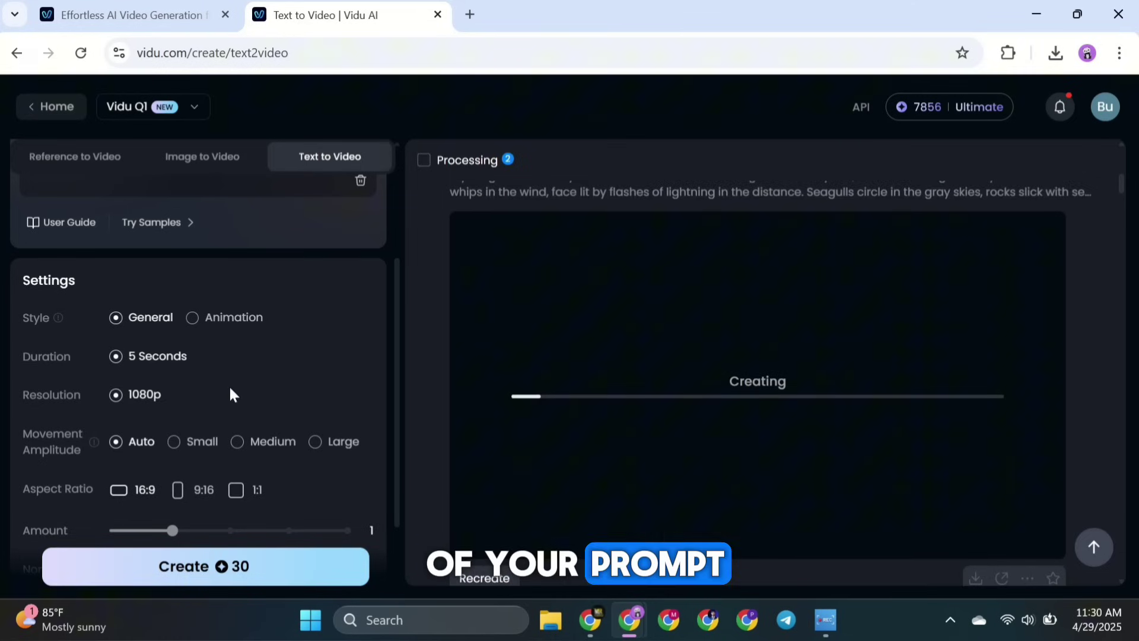
Step: Replace the prompt with the curious robot prompt and generate its video
scroll(229, 386, "up", 3)
key("ctrl+a")
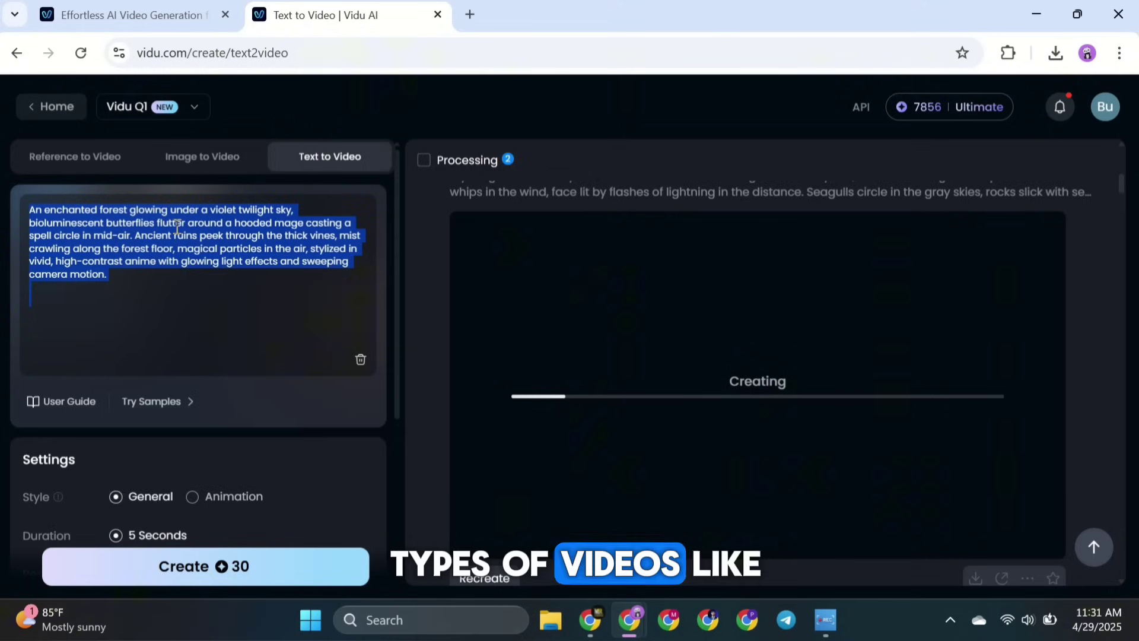
type("A curious robot child made of polished brass explores a futuristic marketplace on Mars, with alien vendors, colorful hovering drones, and glowing neon signs in strange alphabets. The camera follows the robot weaving through crowds, reflecting lights dancing on its metal body, all in Pixar-style 3D animation with soft shadows and expressive character animation.")
left_click(234, 576)
scroll(138, 350, "down", 3)
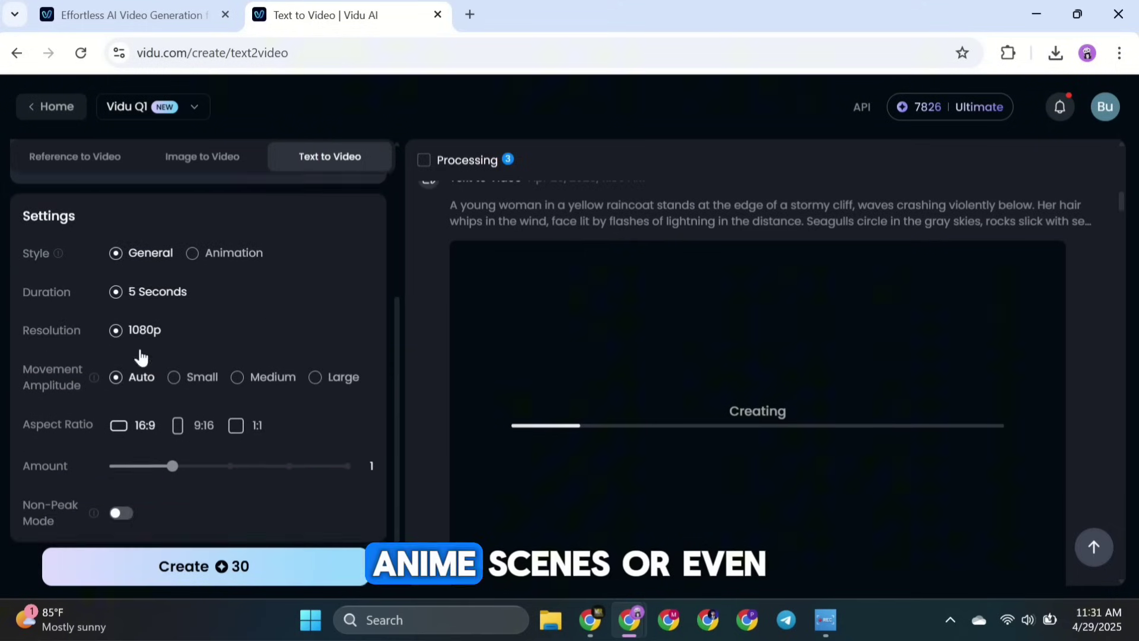
scroll(140, 356, "up", 3)
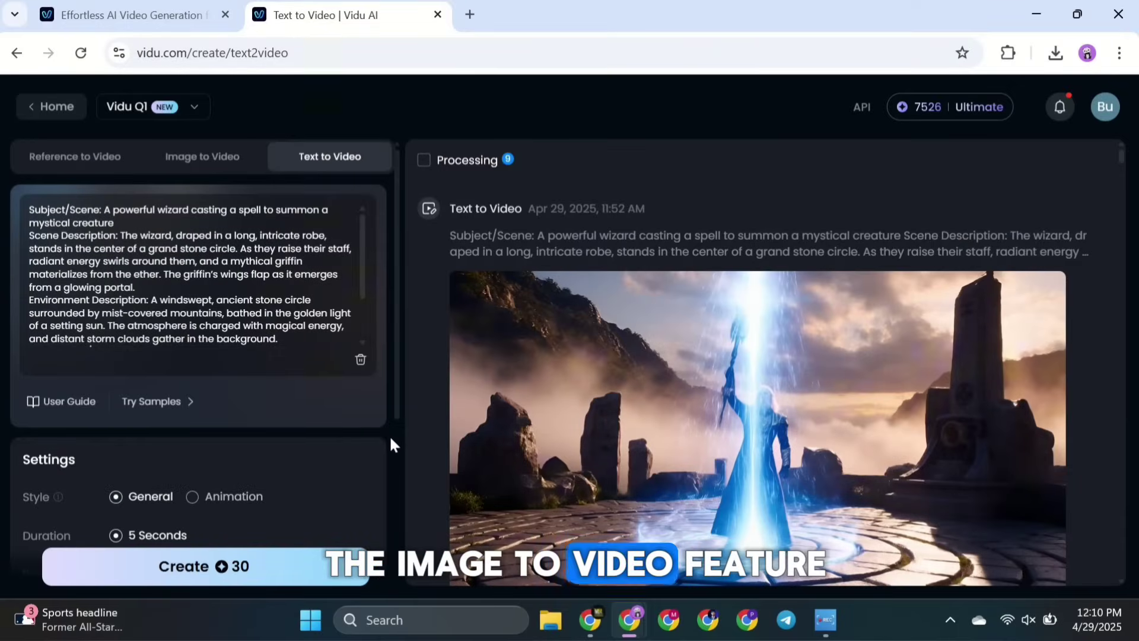
Step: Switch to Image to Video on Vidu 2.0 with the monkey image as the start frame
left_click(200, 172)
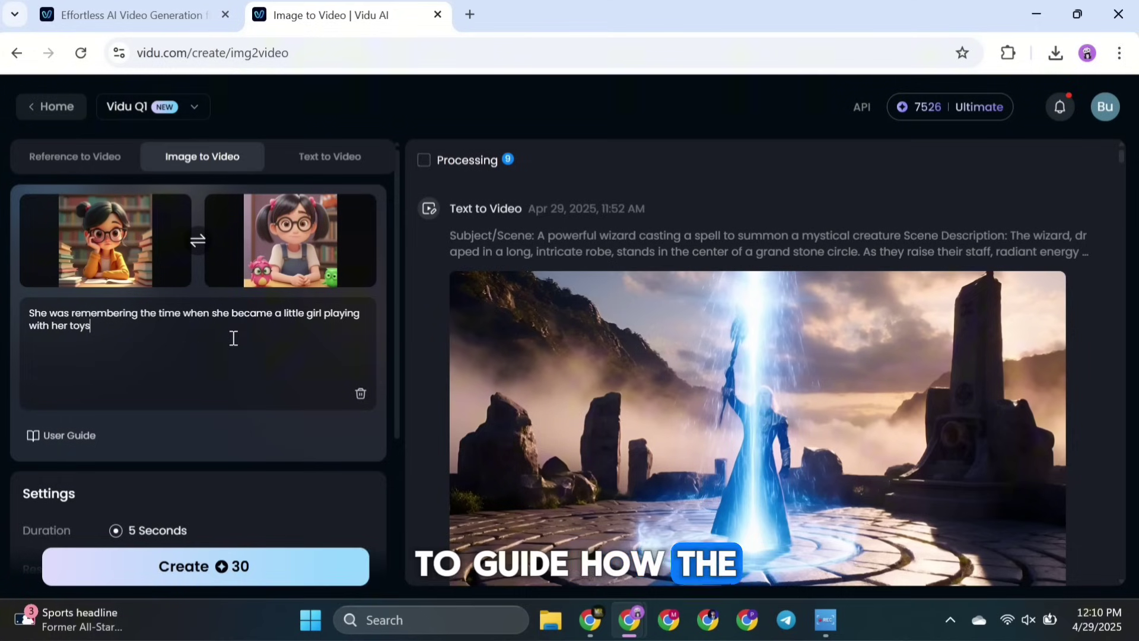
scroll(246, 398, "down", 3)
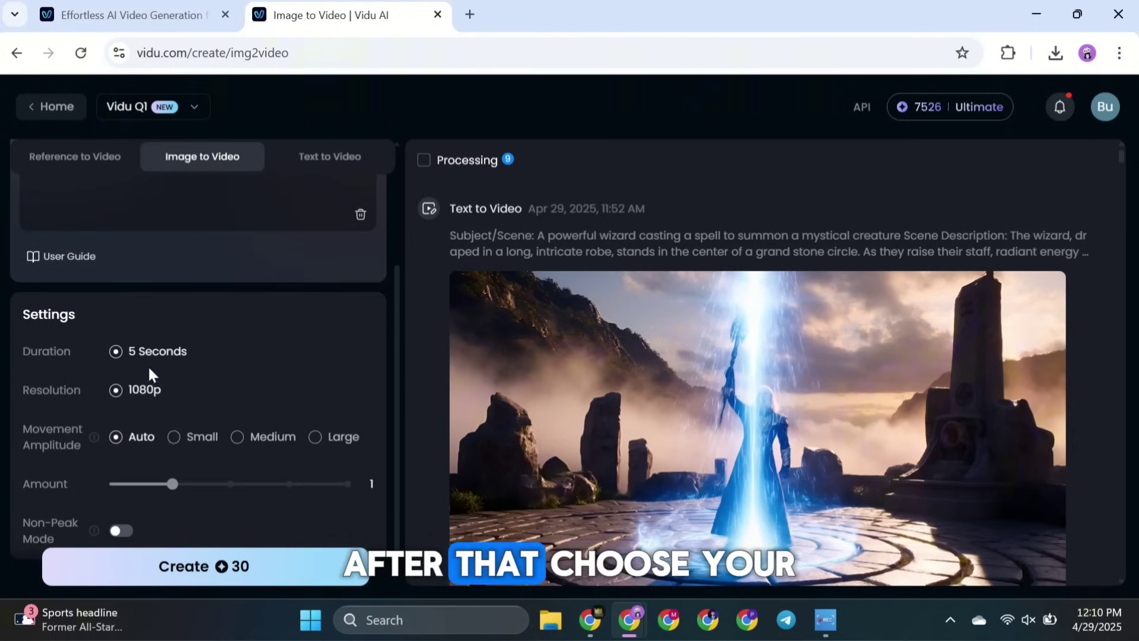
scroll(140, 398, "down", 1)
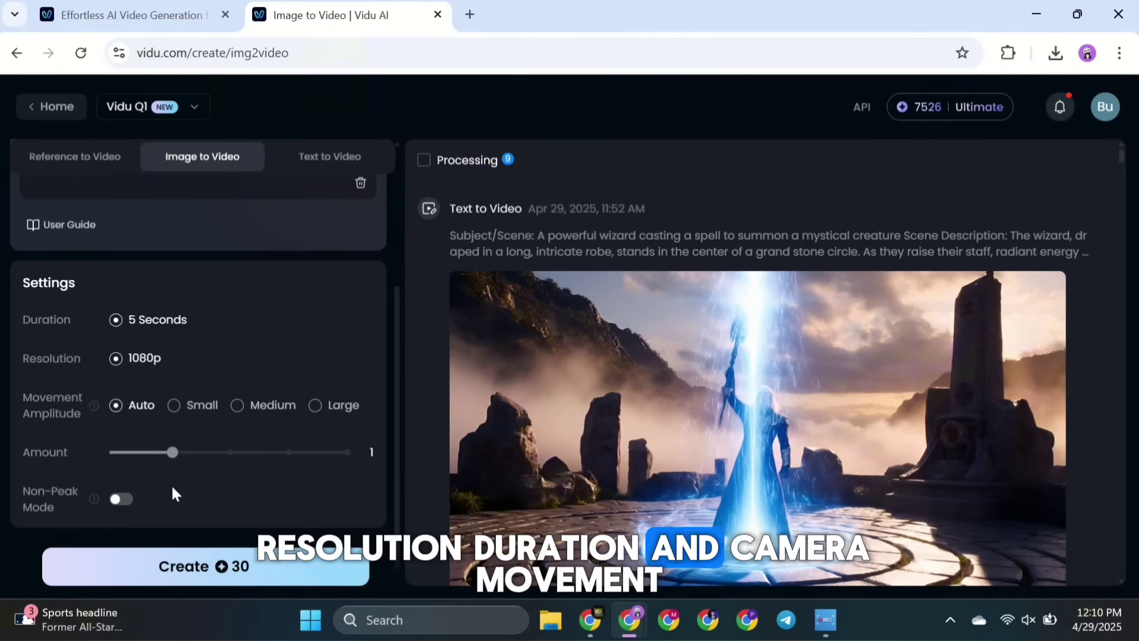
scroll(173, 484, "up", 4)
scroll(173, 484, "down", 4)
scroll(225, 569, "up", 4)
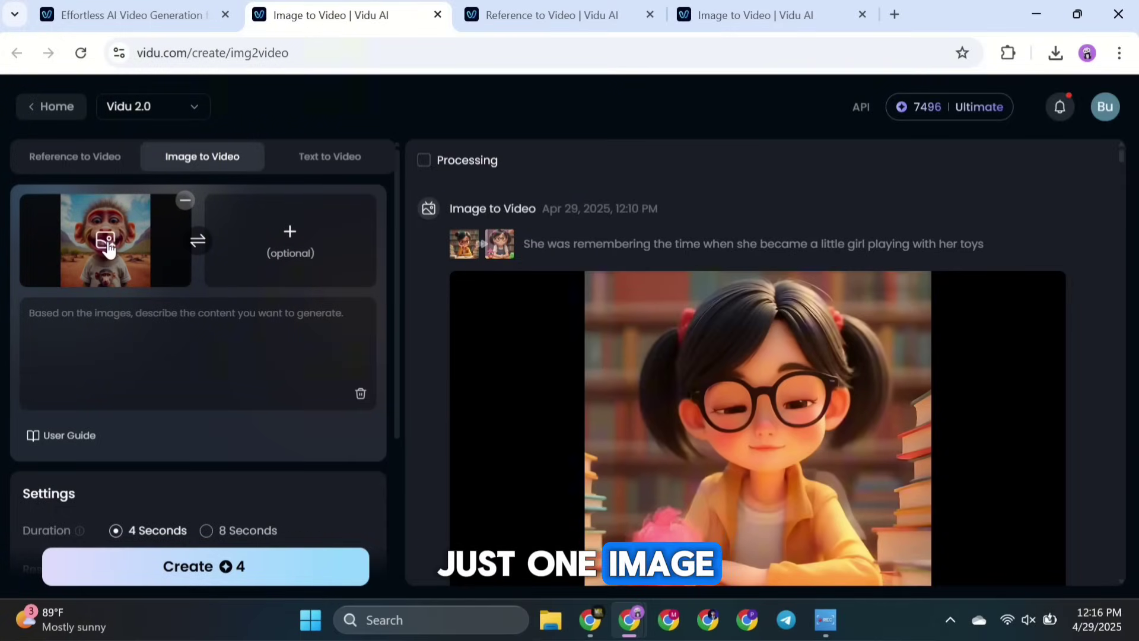
Step: Queue a 4-second 1080p 'Walking forward' video from the monkey image after trying 8 Seconds
left_click(150, 327)
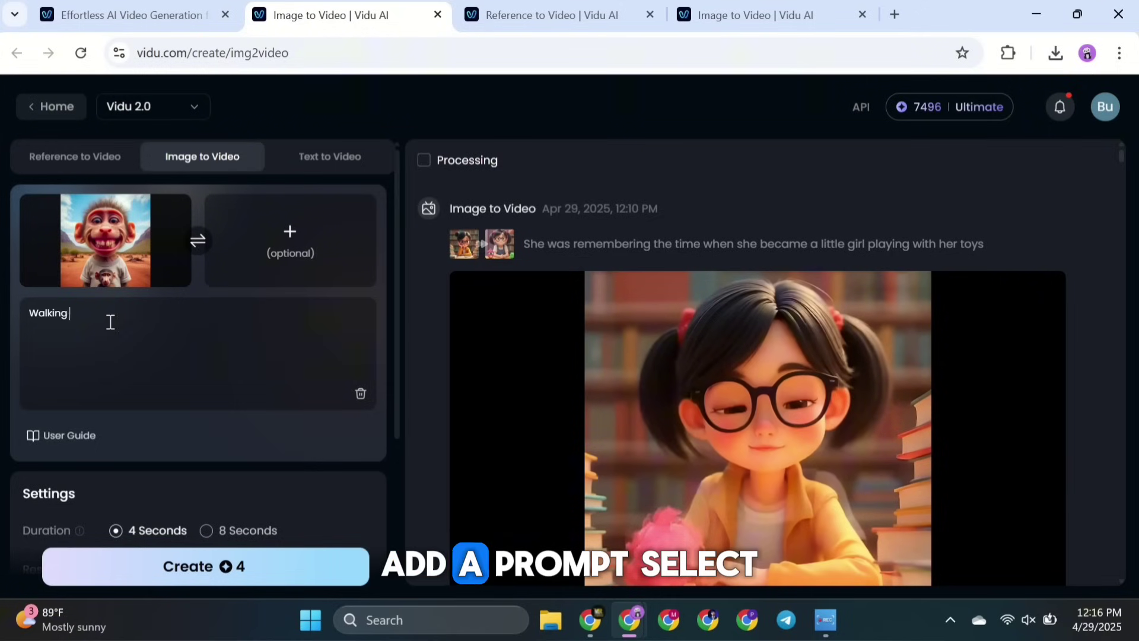
scroll(111, 322, "down", 3)
left_click(208, 351)
scroll(208, 344, "down", 1)
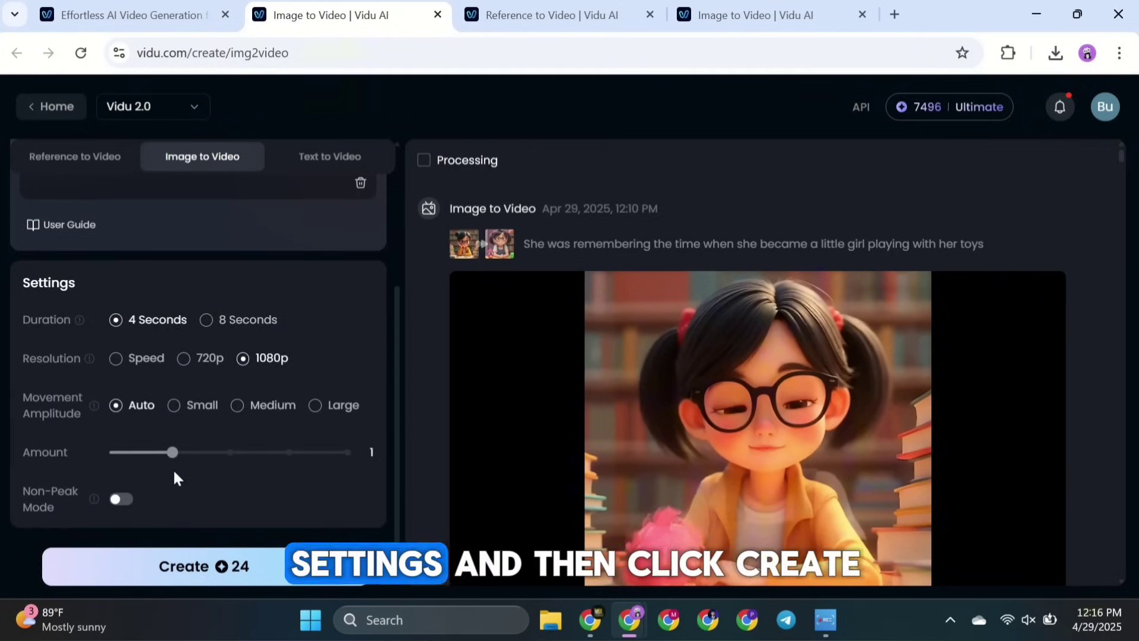
scroll(137, 468, "up", 2)
left_click(205, 566)
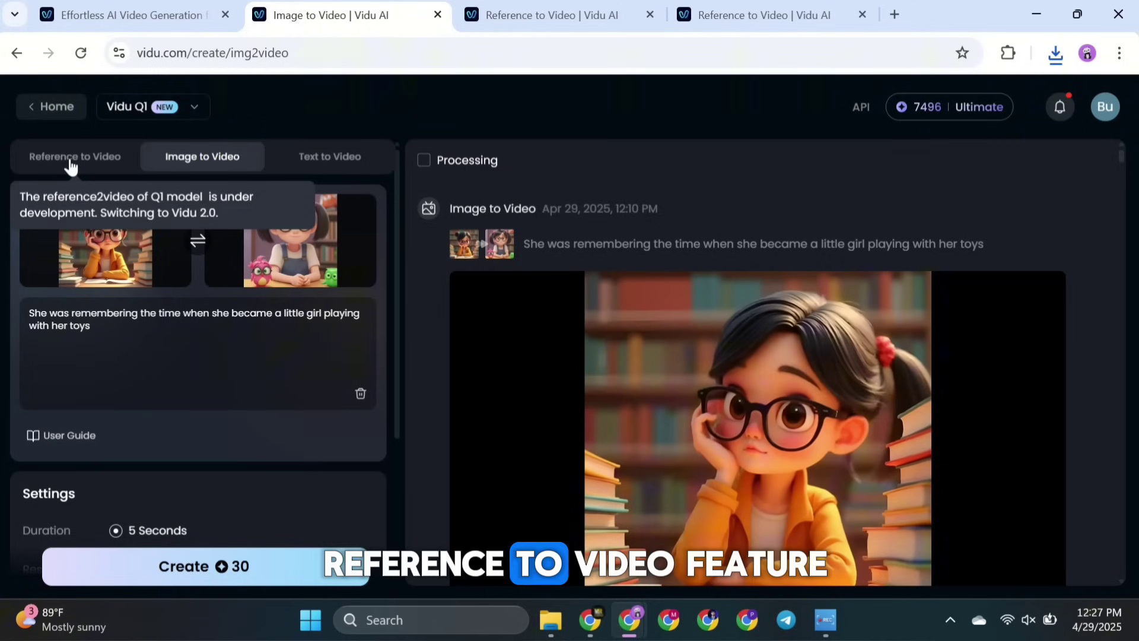
Step: Switch to Reference to Video and check the model list without changing it
left_click(71, 165)
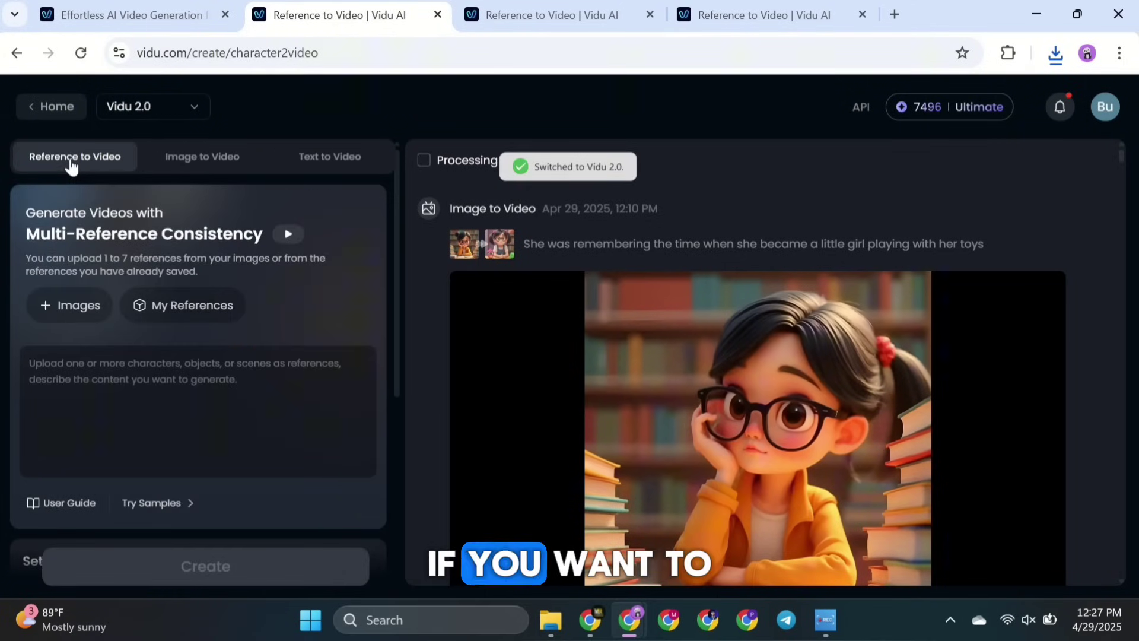
left_click(196, 115)
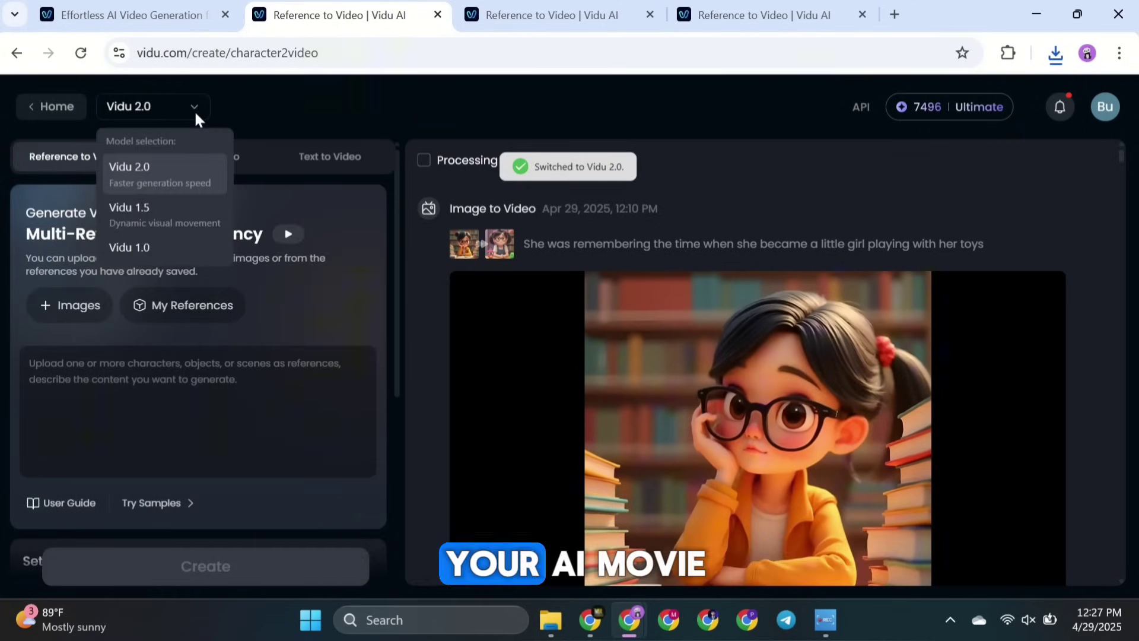
left_click(197, 118)
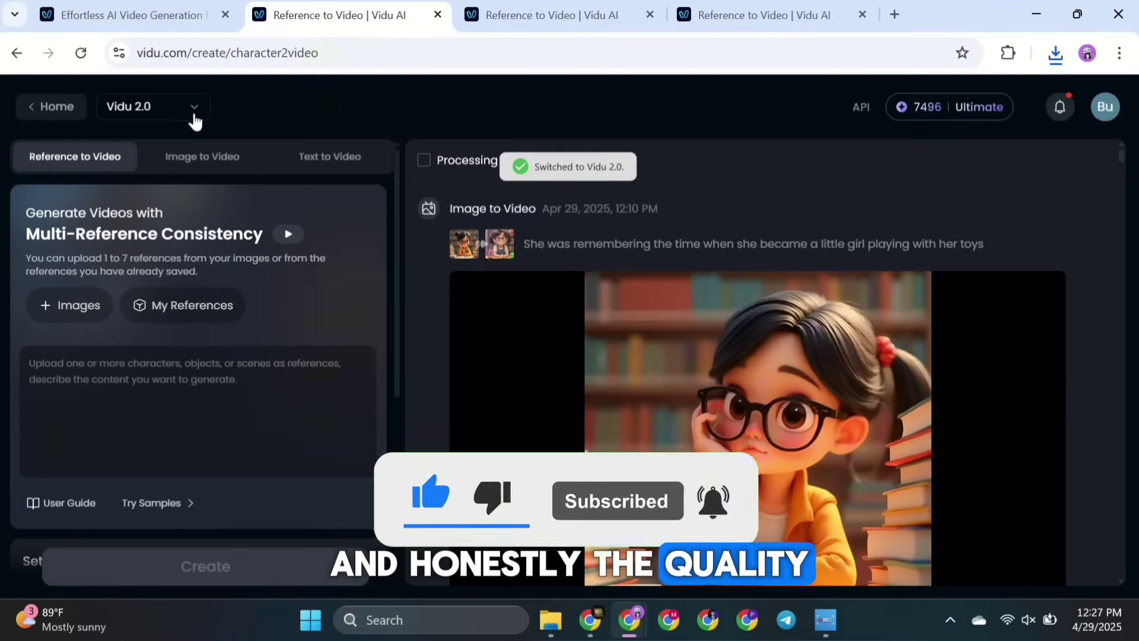
left_click(195, 114)
left_click(196, 120)
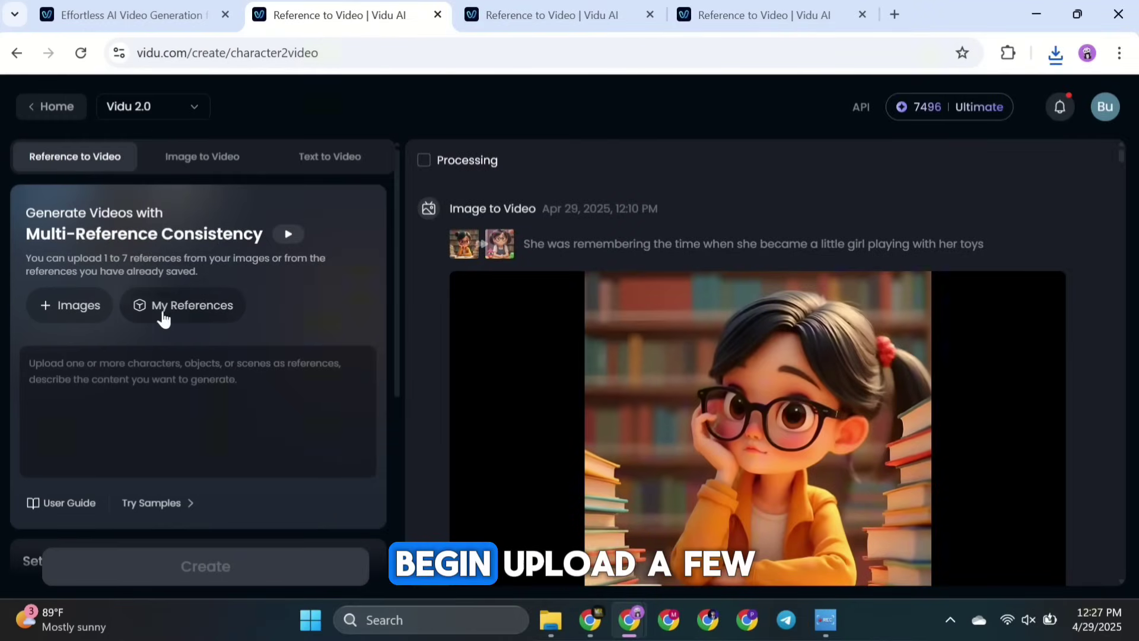
Step: Upload reference images and review the subject selection for image1, goldfish and flower
left_click(86, 304)
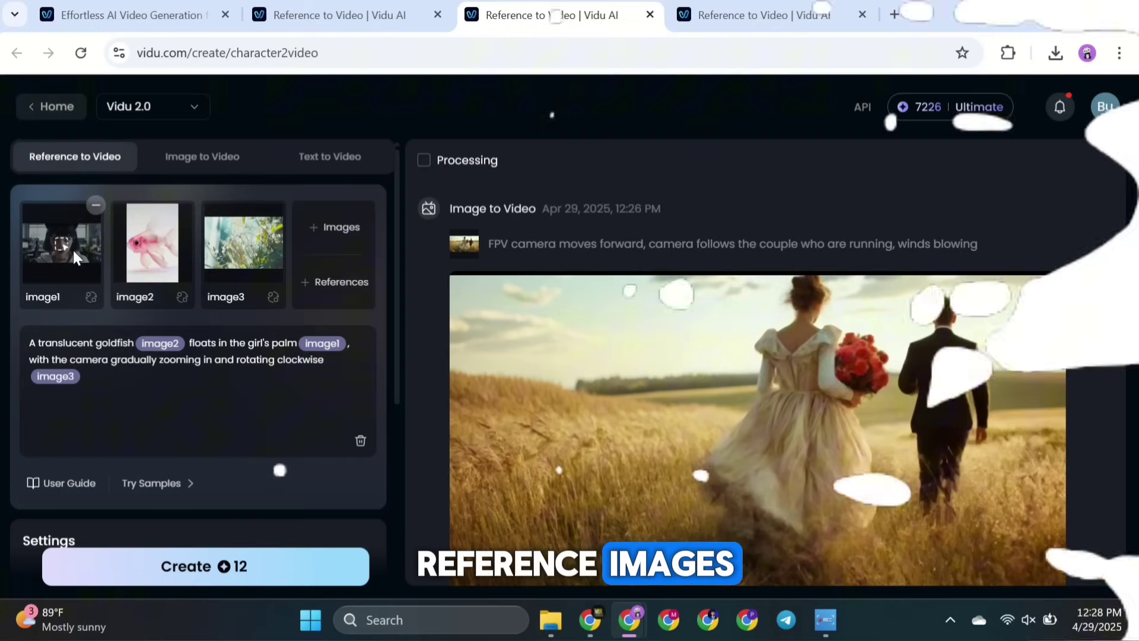
left_click(62, 245)
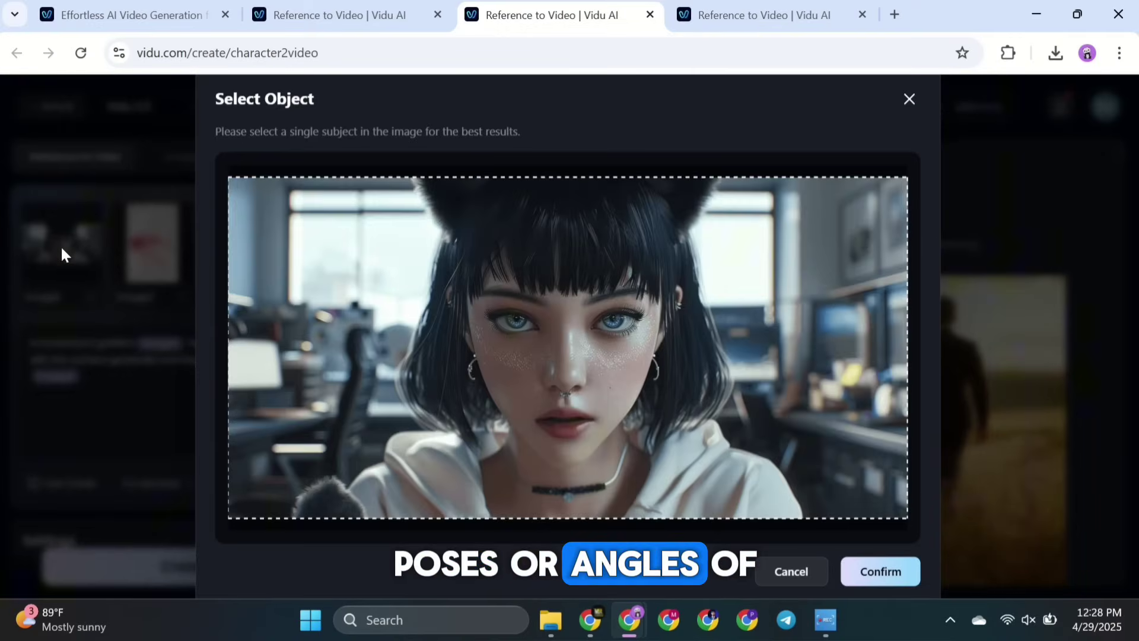
left_click(909, 98)
left_click(144, 245)
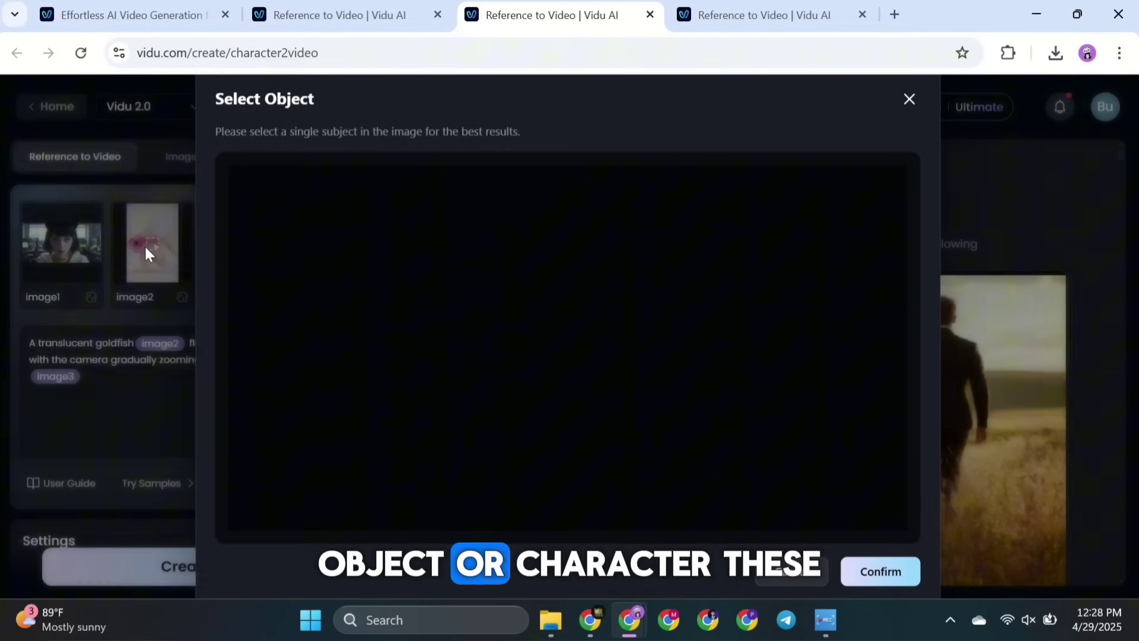
left_click(910, 99)
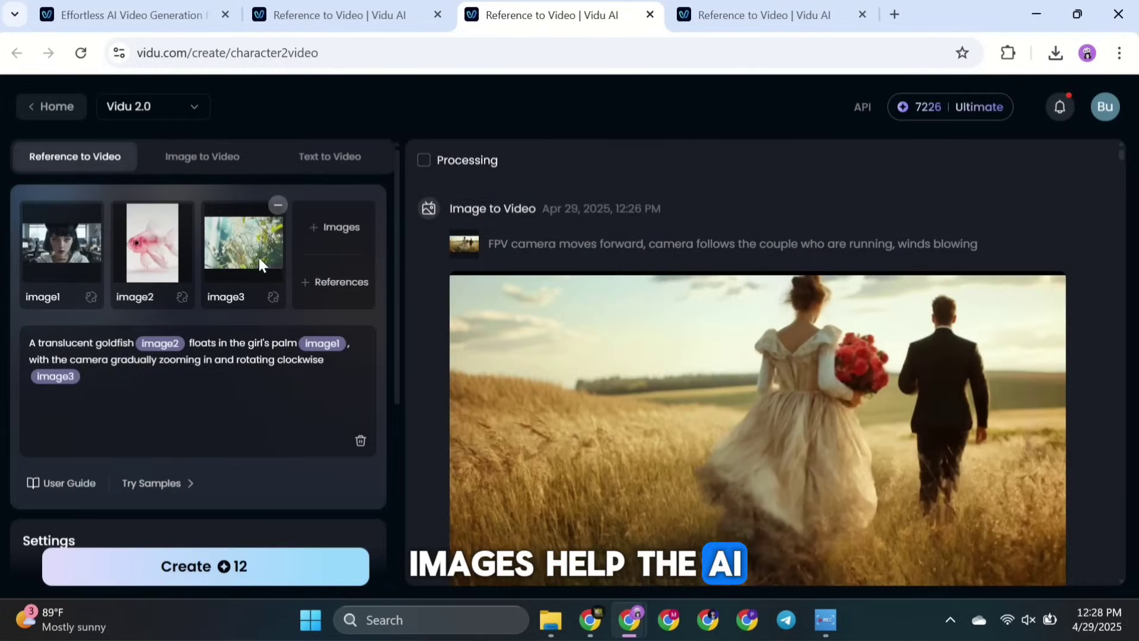
left_click(235, 244)
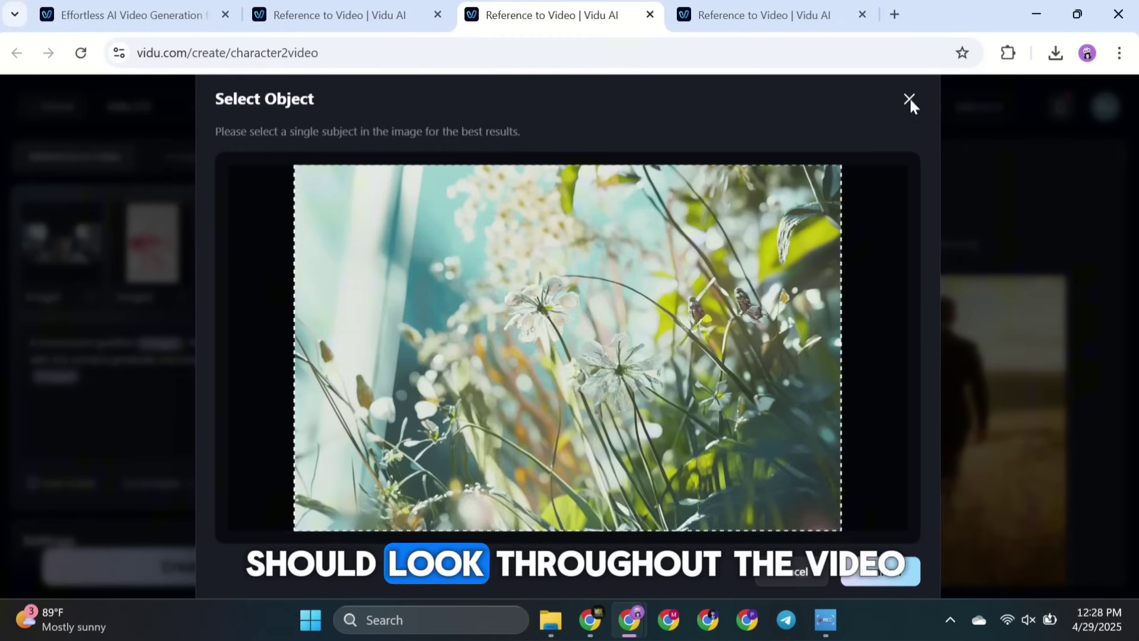
left_click(911, 99)
Step: Highlight the reference prompt text, then scroll down the Reference to Video panel
triple_click(100, 380)
left_click(301, 388)
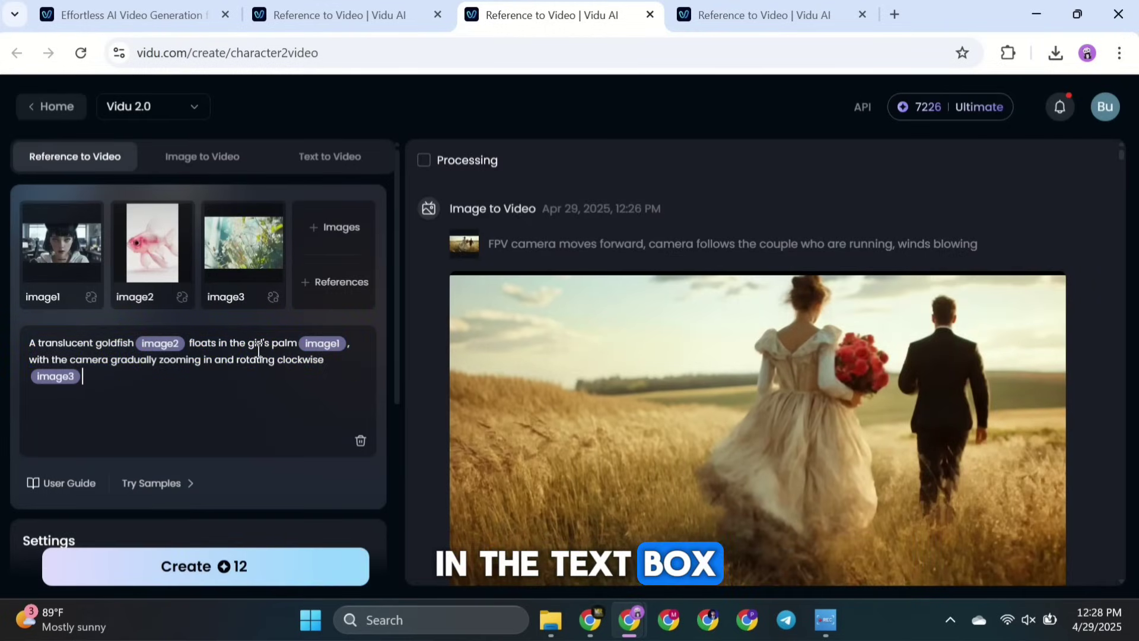
scroll(215, 364, "down", 5)
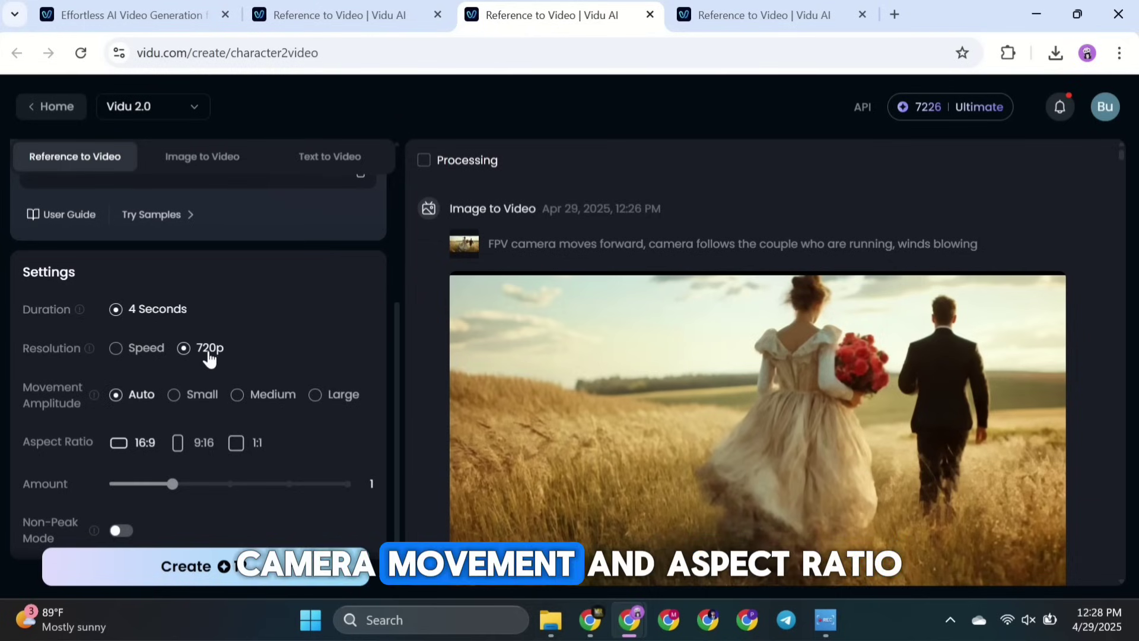
scroll(209, 358, "down", 1)
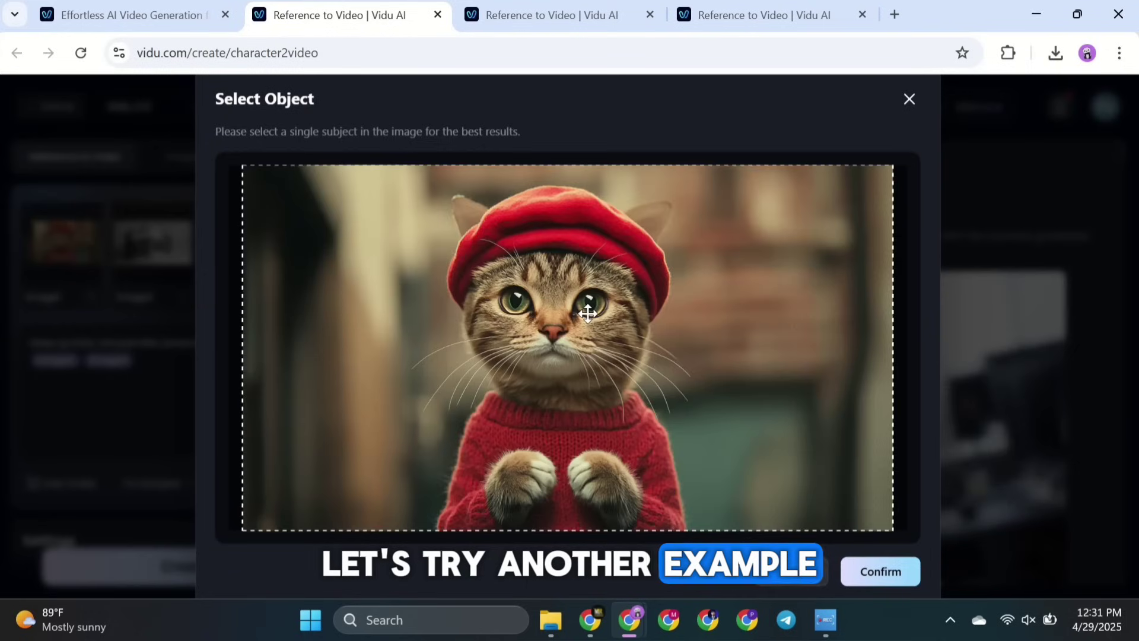
Step: Check the cat, camera and Eiffel Tower subjects and queue the 4-second 720p reference job
left_click(908, 99)
left_click(152, 244)
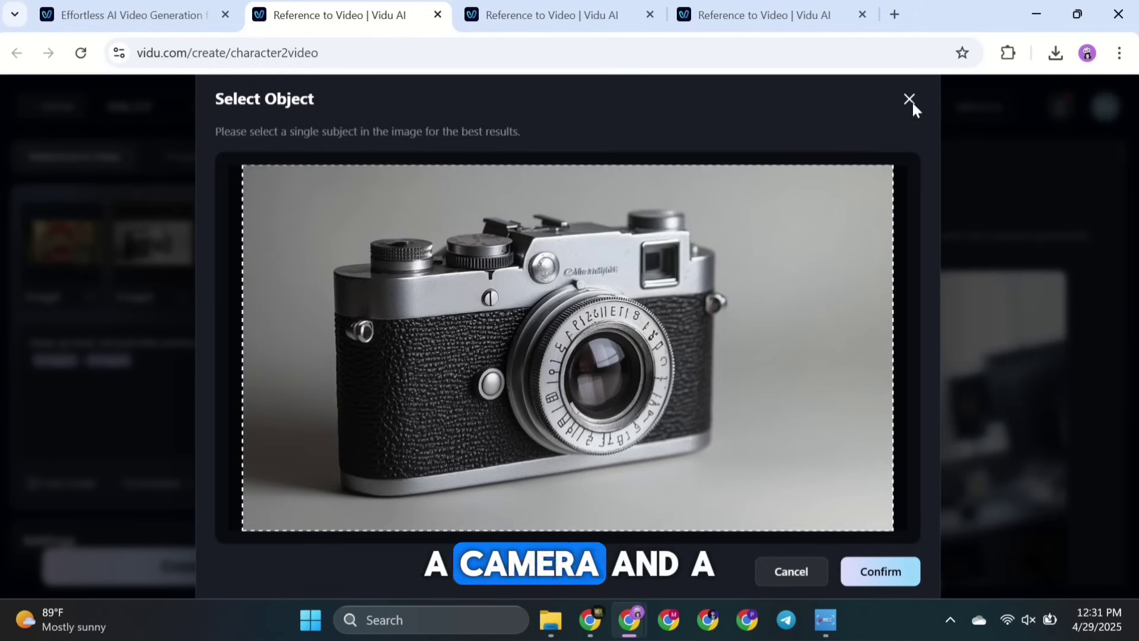
left_click(909, 99)
left_click(231, 255)
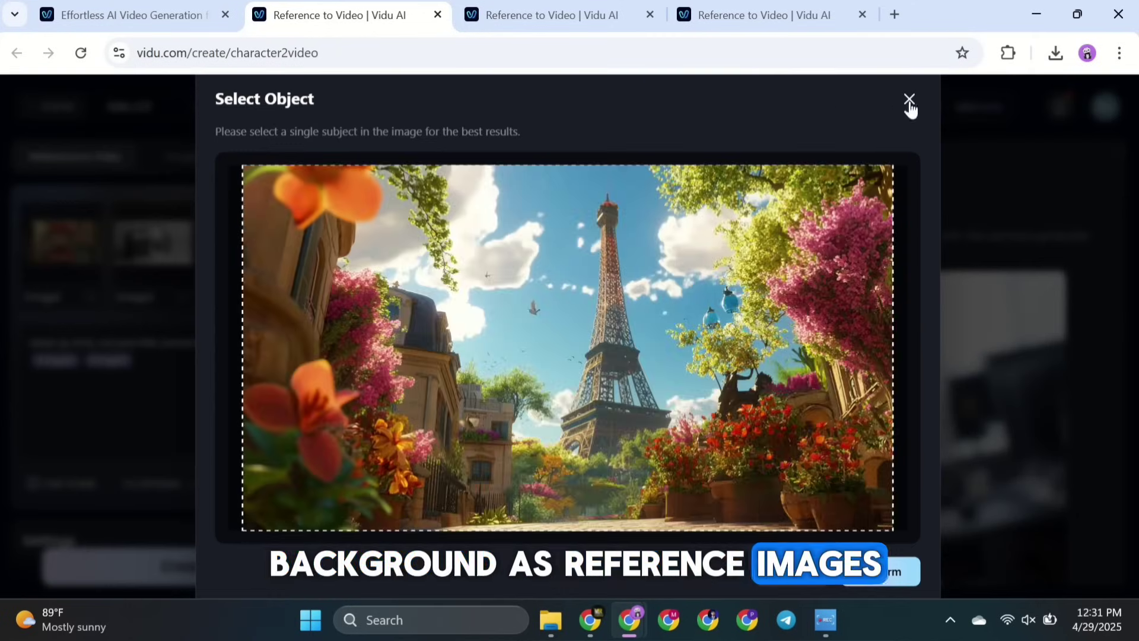
left_click(909, 99)
scroll(263, 360, "down", 5)
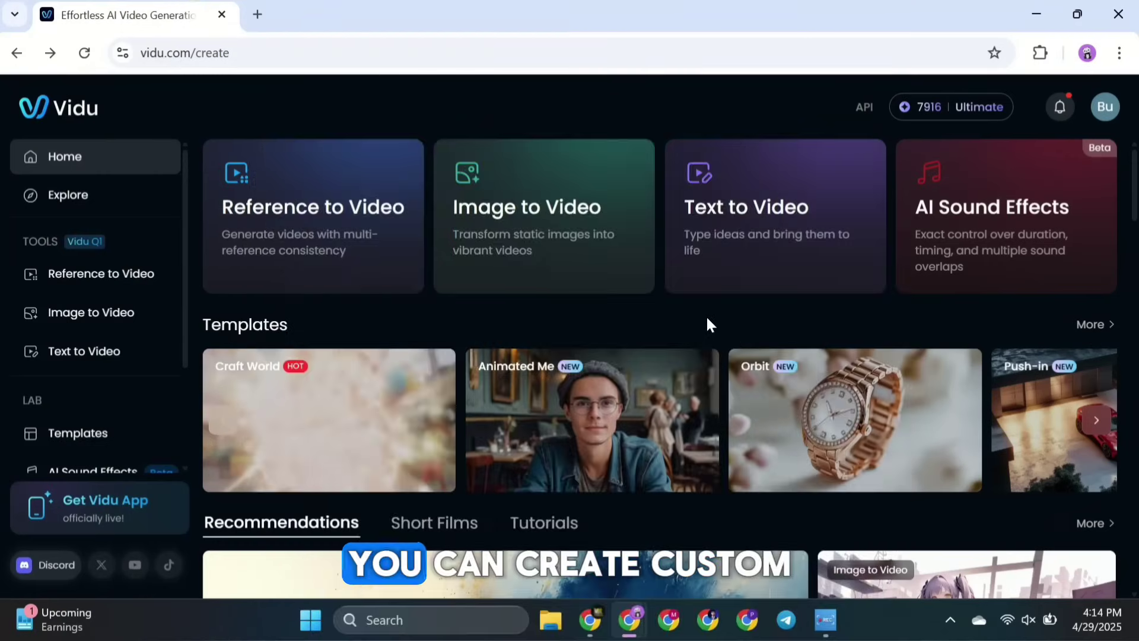
Step: In AI Sound Effects, type 'Walking sound', then load the Sample1 prompt with two timed sounds
left_click(1003, 236)
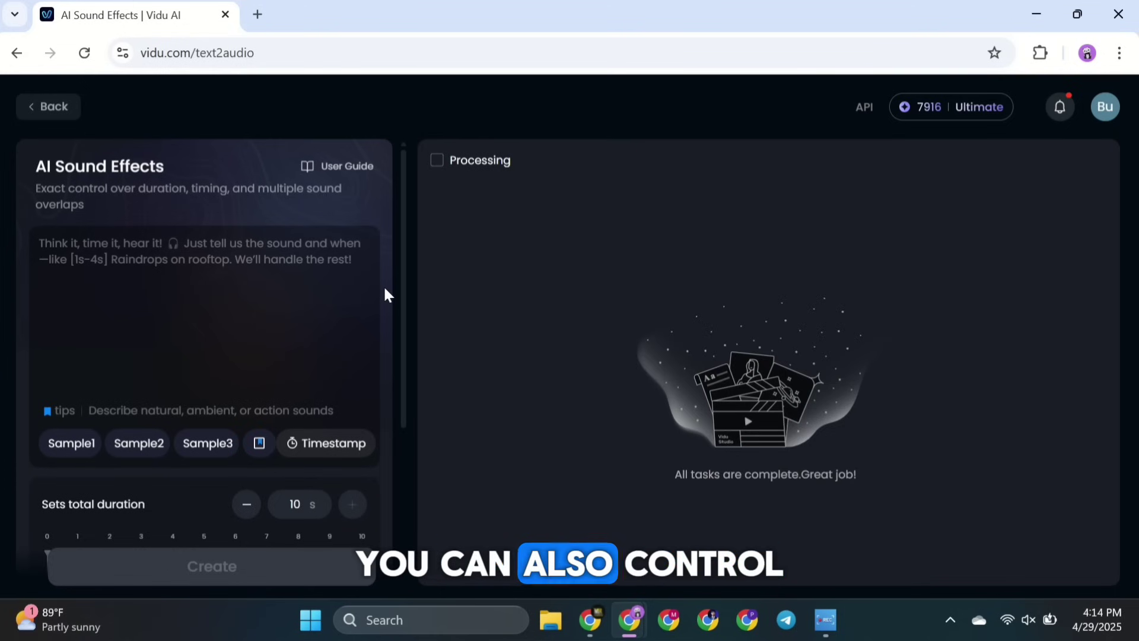
left_click(213, 259)
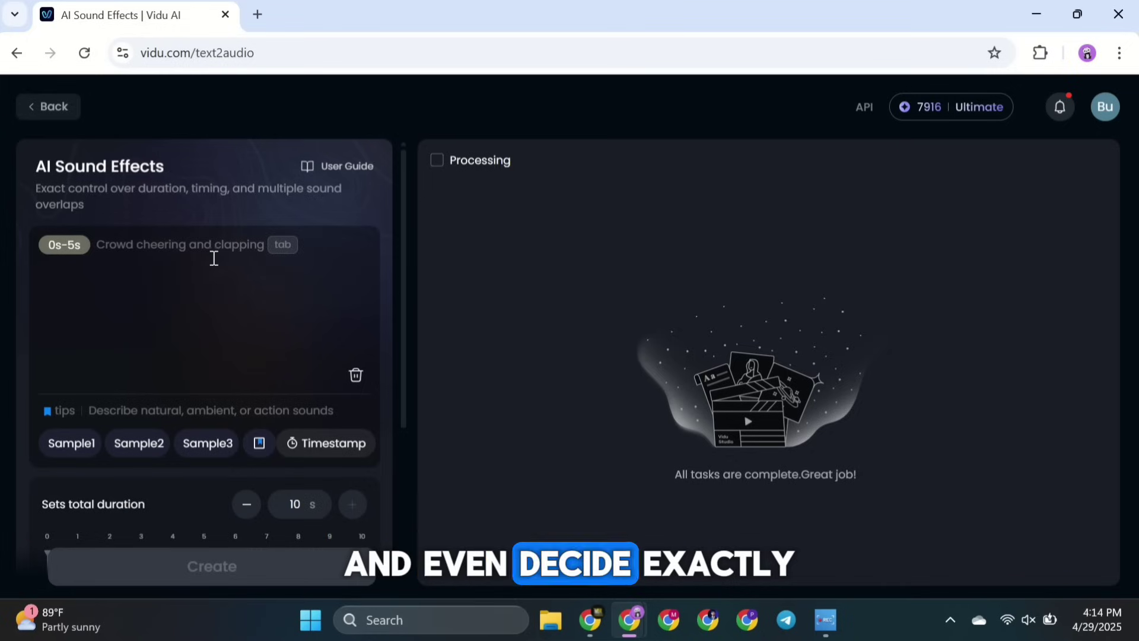
type("Wa")
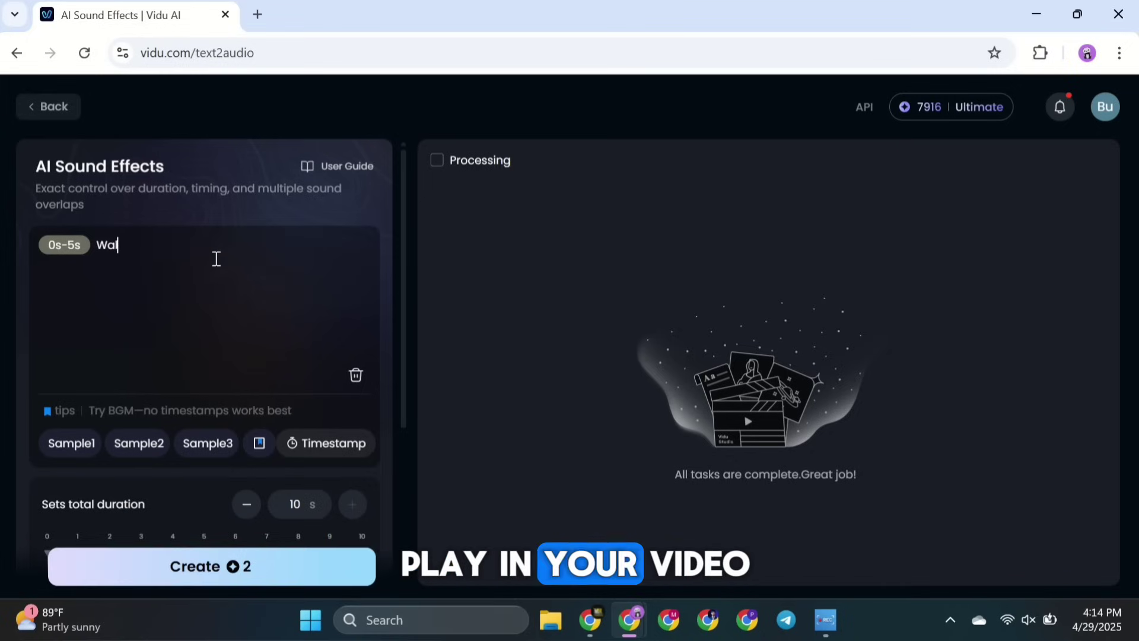
type("lking sound")
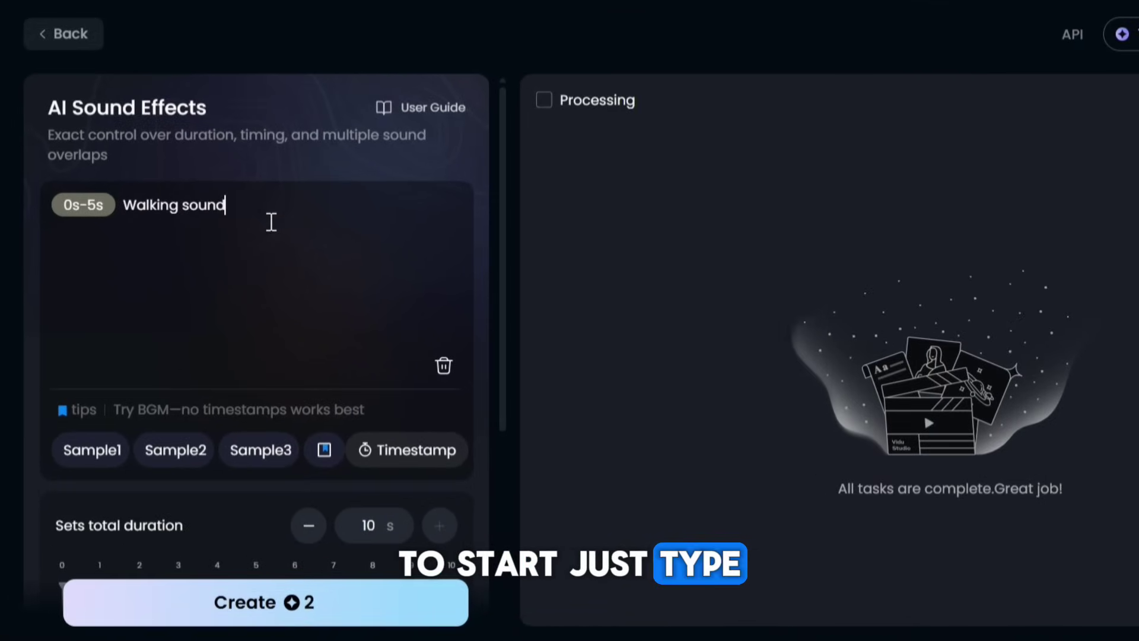
left_click(124, 455)
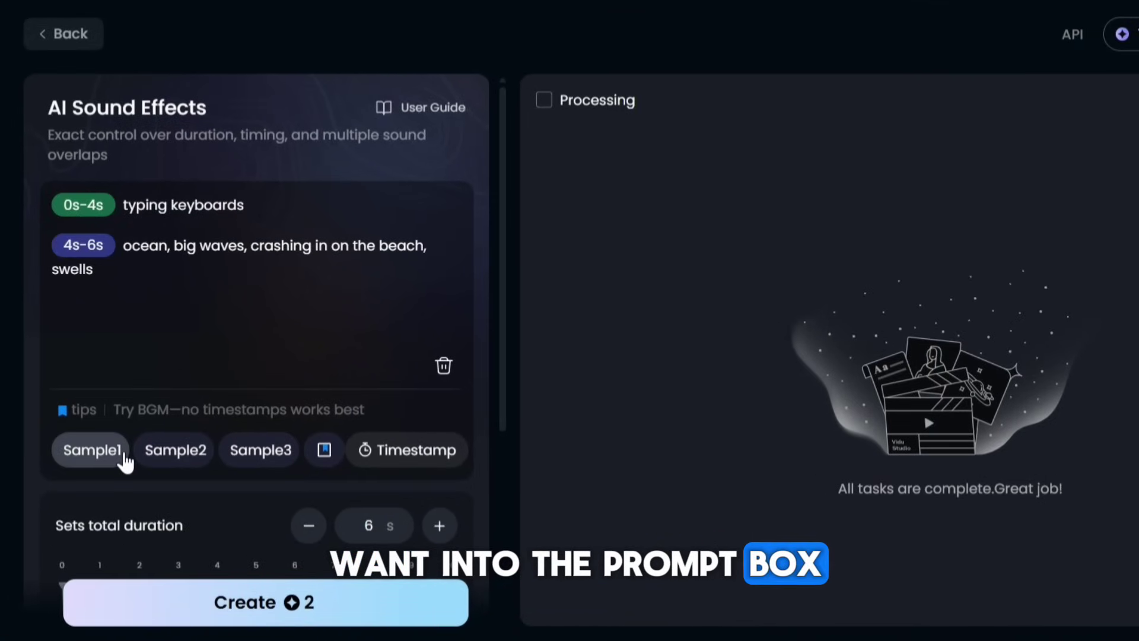
Step: Set typing keyboards to 0–4s and ocean waves to 4–8s, then generate the effect
scroll(198, 240, "down", 5)
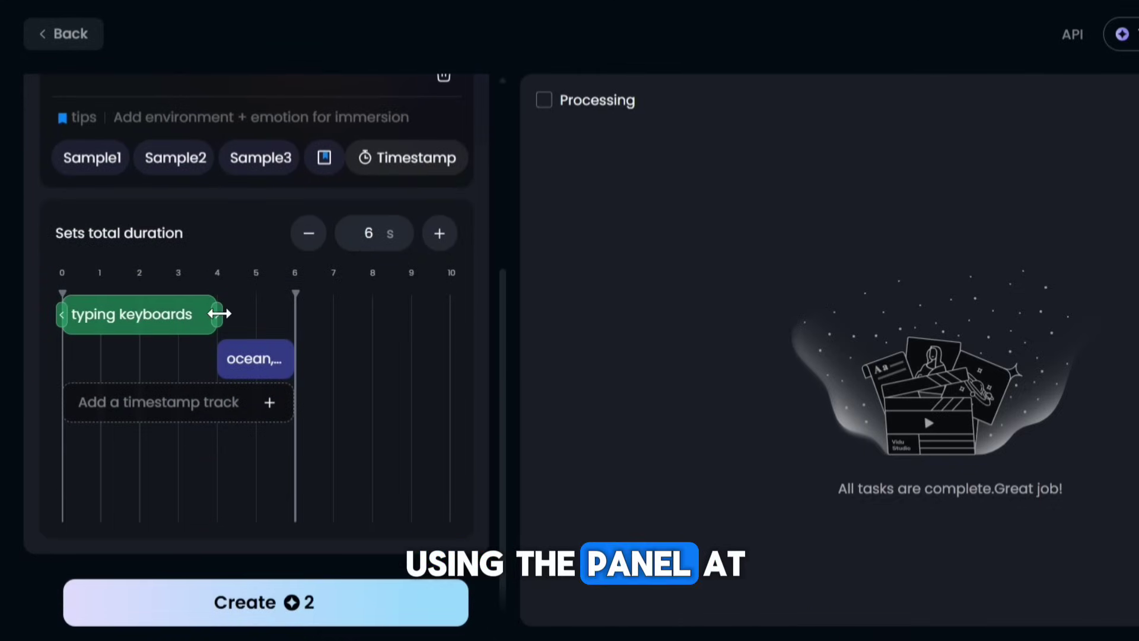
left_click_drag(224, 325, 211, 326)
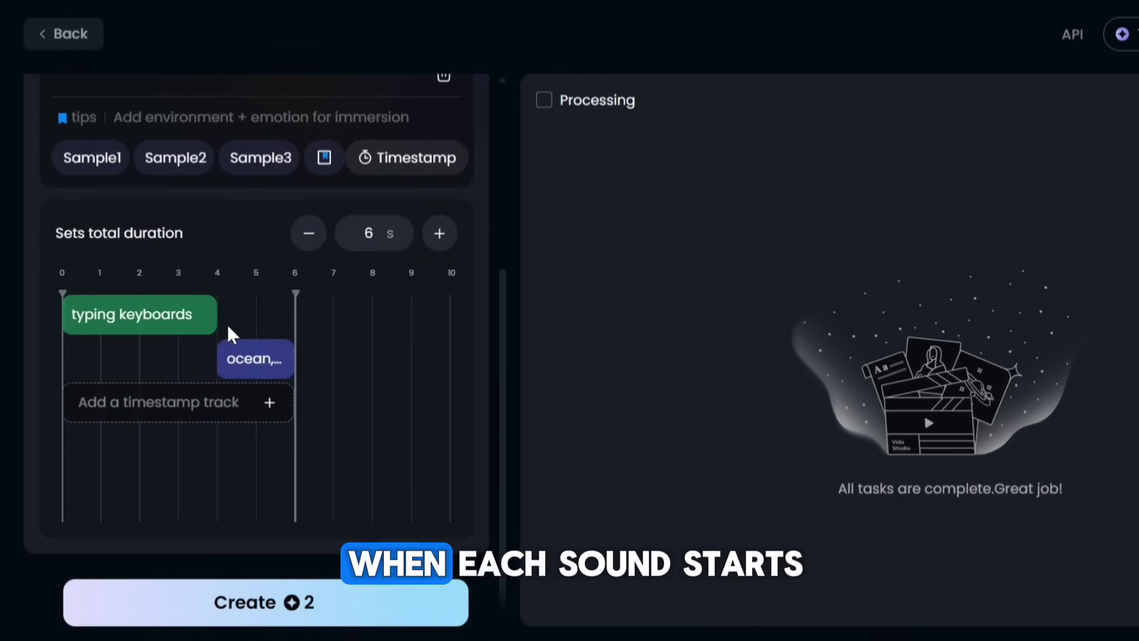
mouse_move(264, 354)
left_click_drag(296, 356, 372, 358)
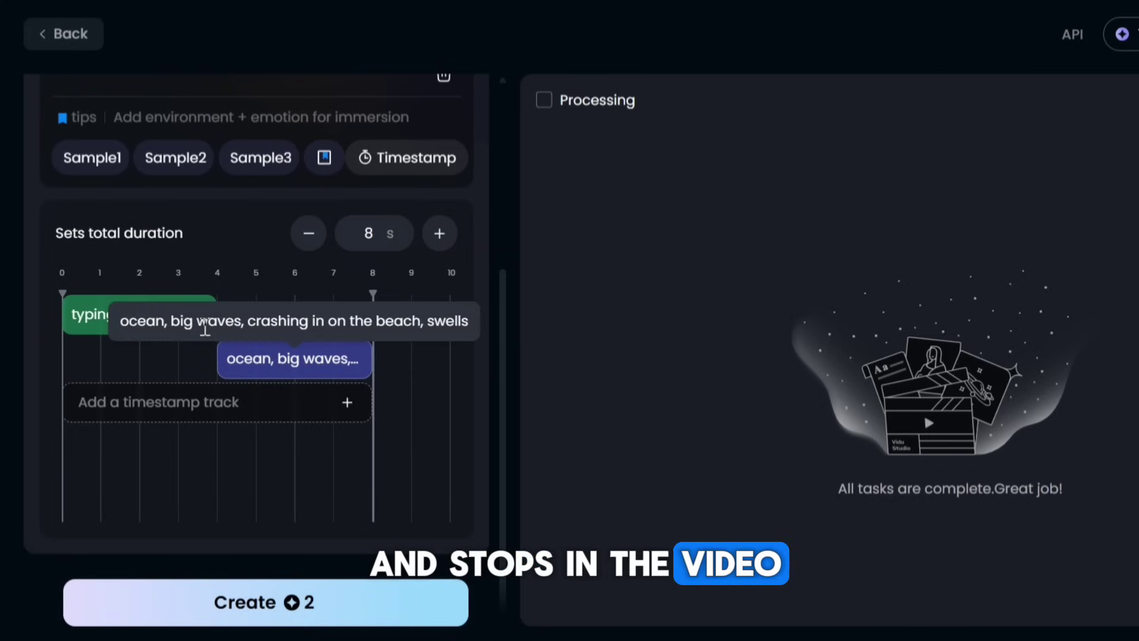
scroll(272, 199, "up", 5)
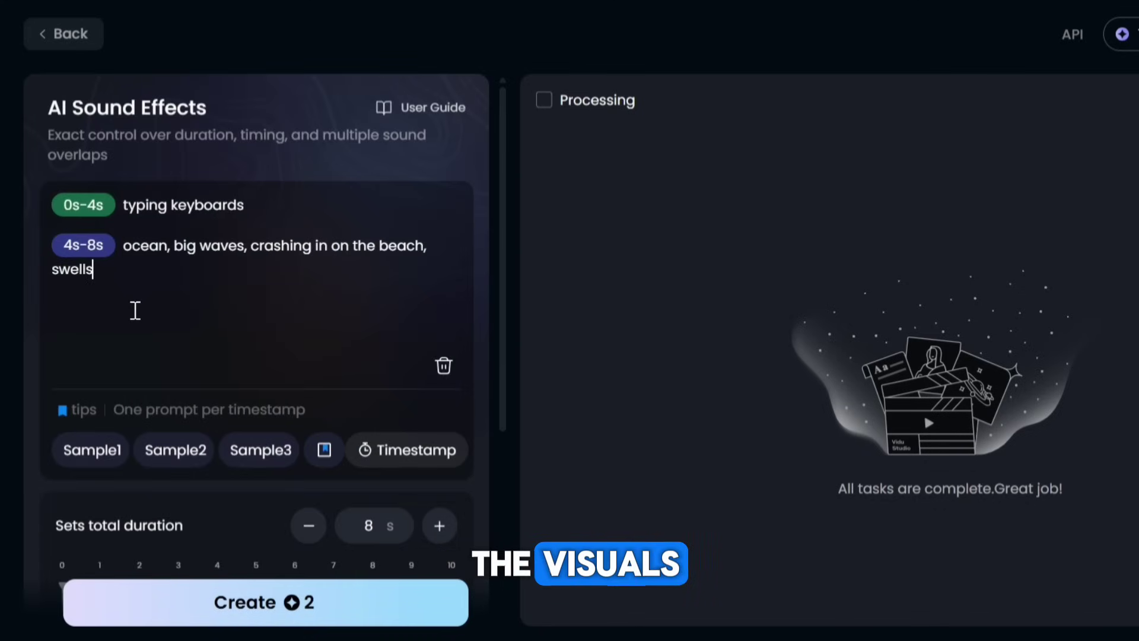
scroll(140, 303, "down", 5)
left_click(293, 603)
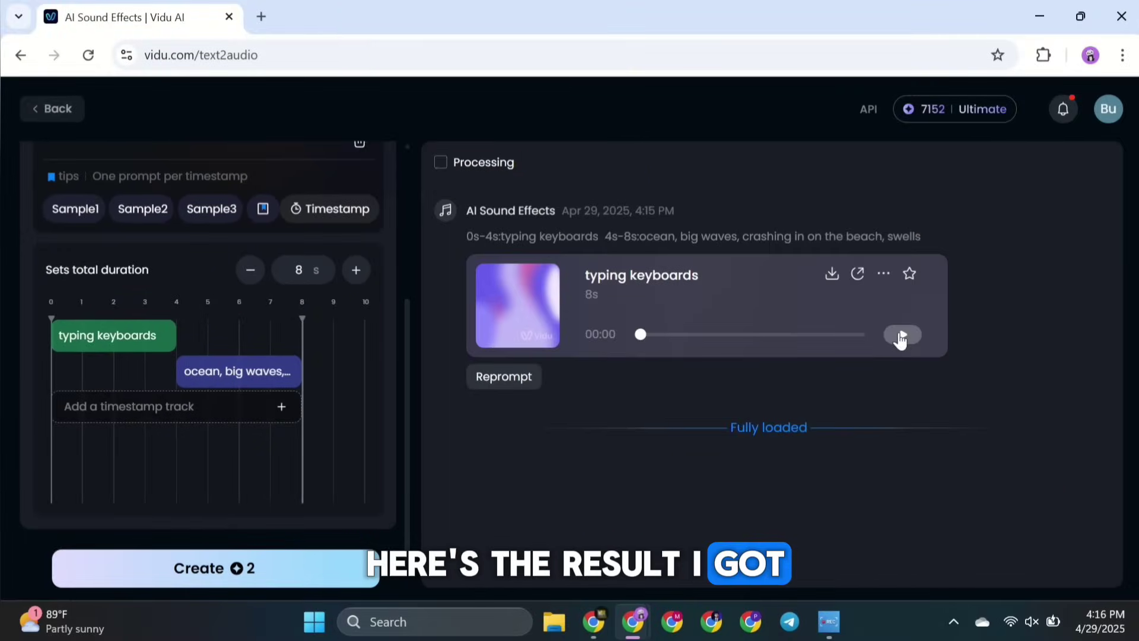
Step: Play the typing keyboards result and generate the cat meows with raindrops effect
left_click(901, 335)
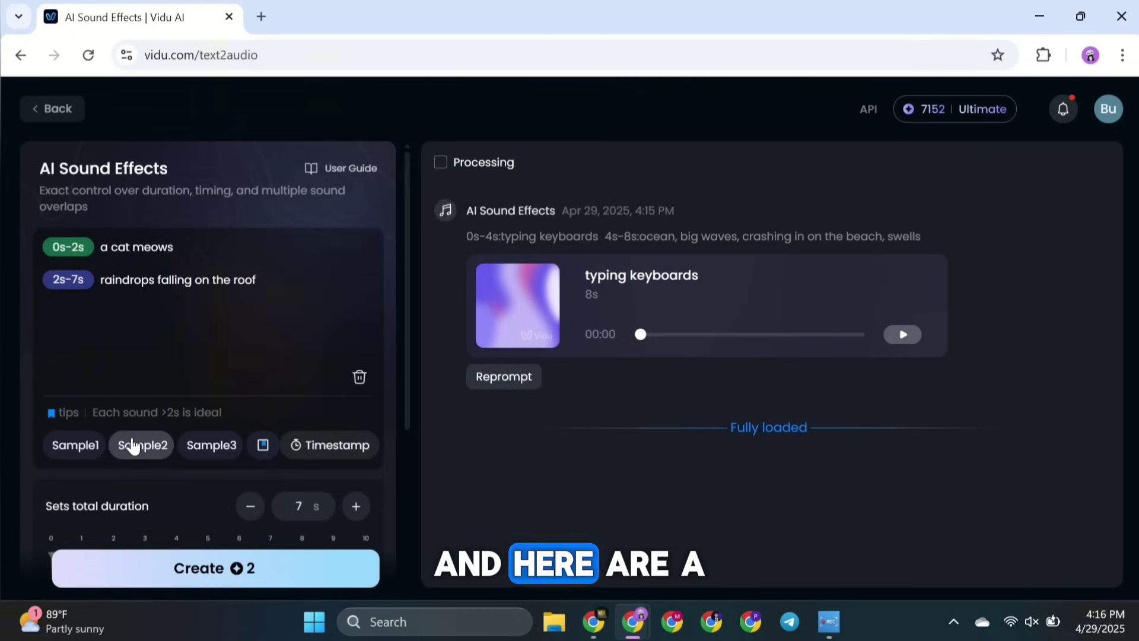
scroll(208, 264, "down", 3)
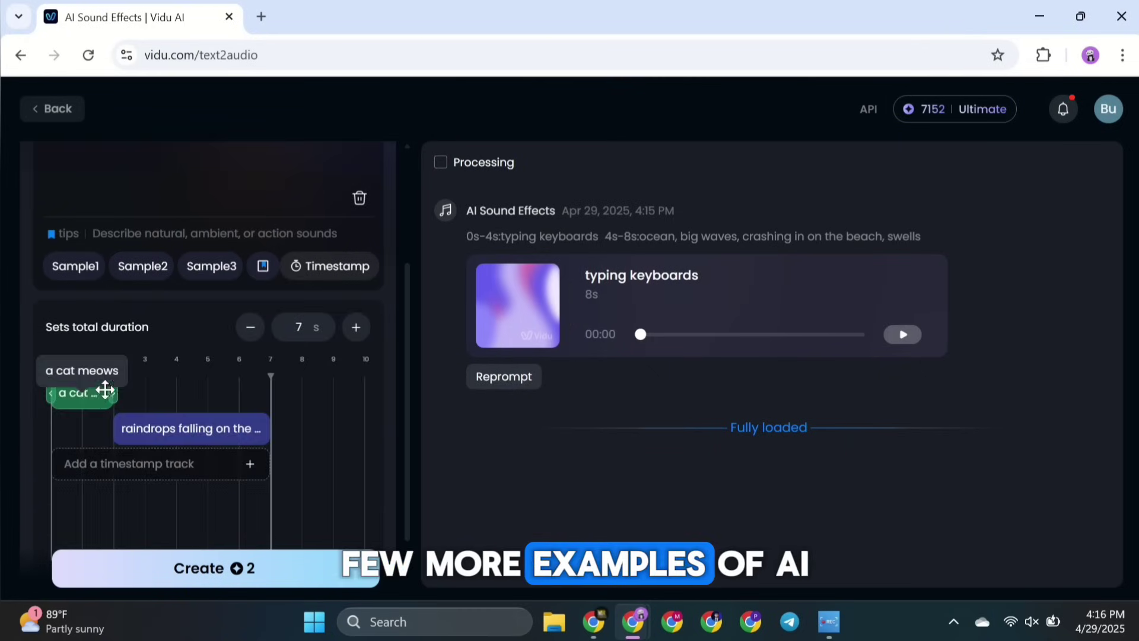
left_click_drag(101, 387, 123, 433)
left_click(255, 568)
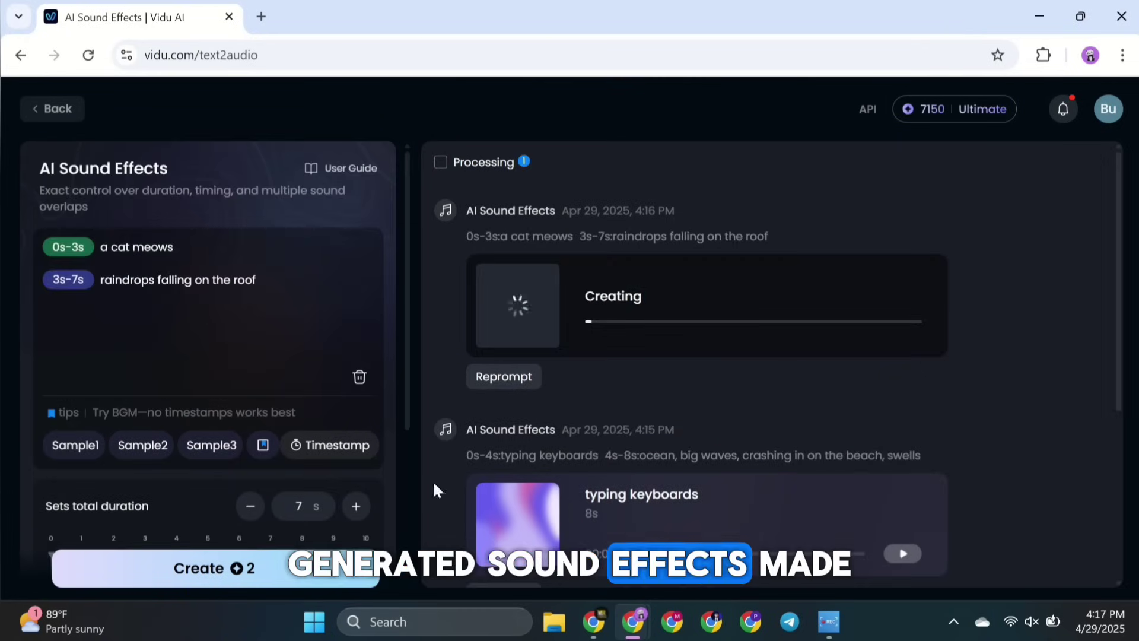
Step: Play the cat meows effect, then play the Retro Latin Jazz clip twice
left_click(902, 334)
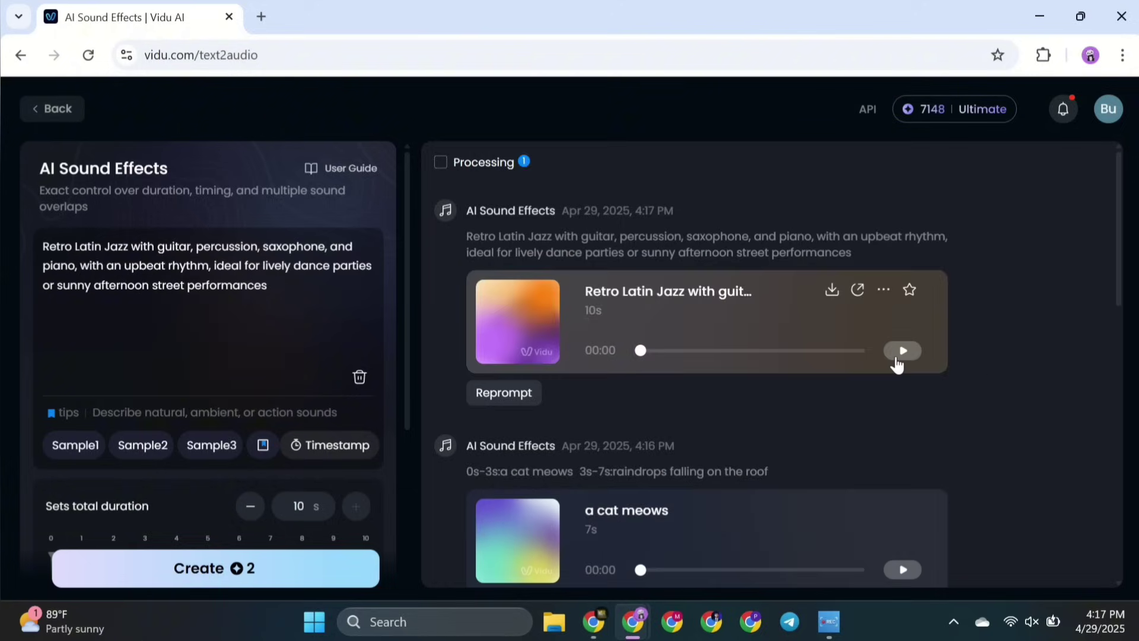
left_click(897, 356)
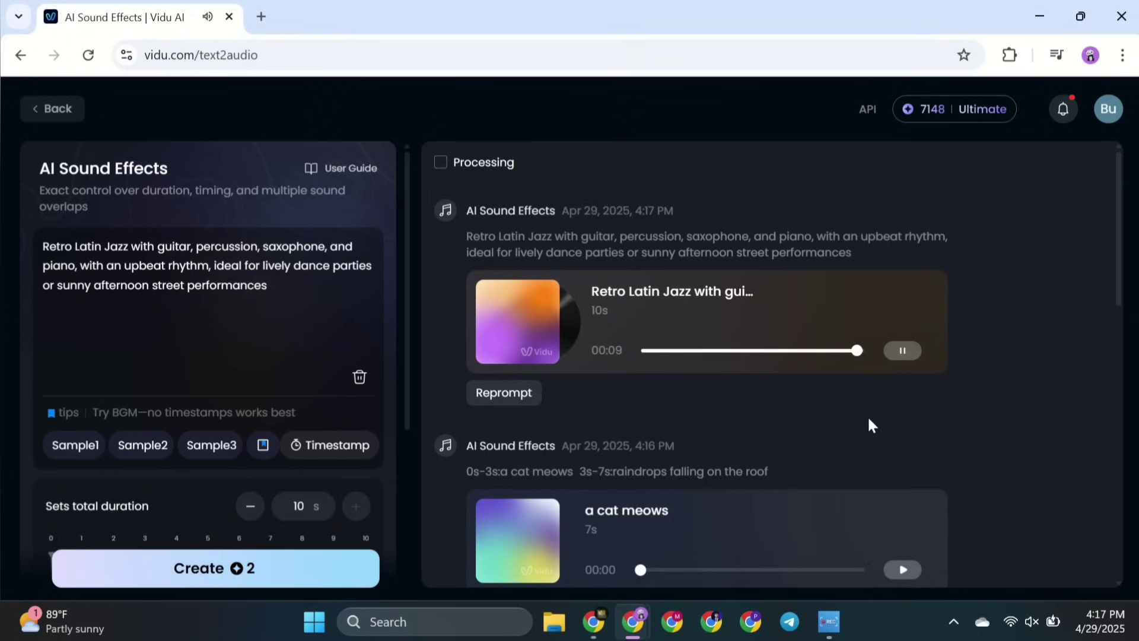
left_click(901, 351)
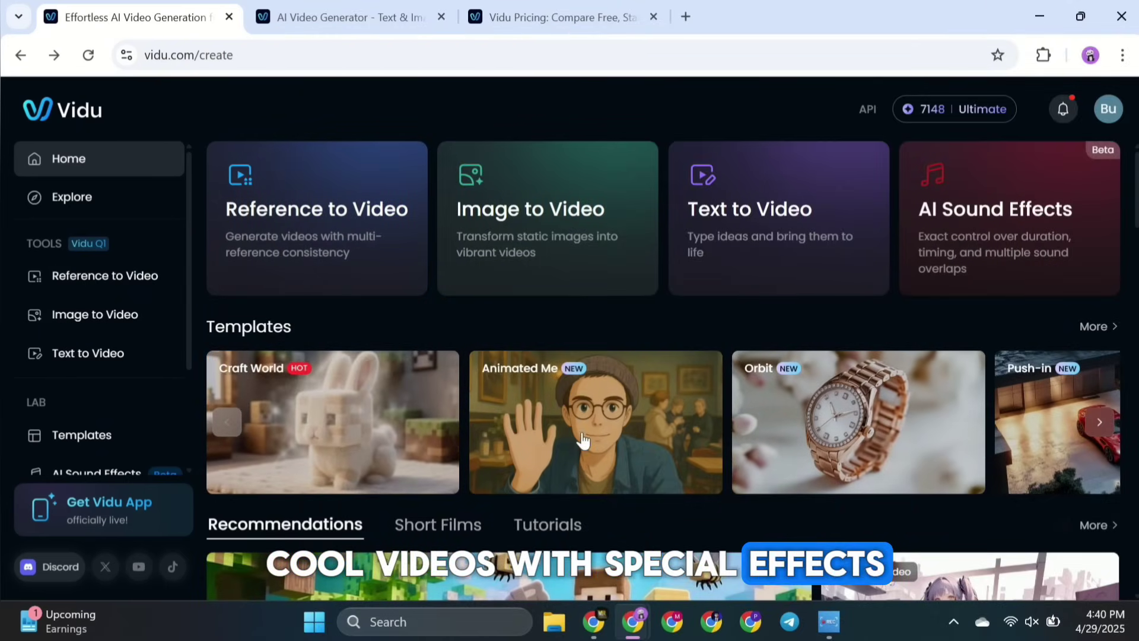
Step: Upload the pink-haired woman photo to the Craft World template and start generating its video
left_click(350, 434)
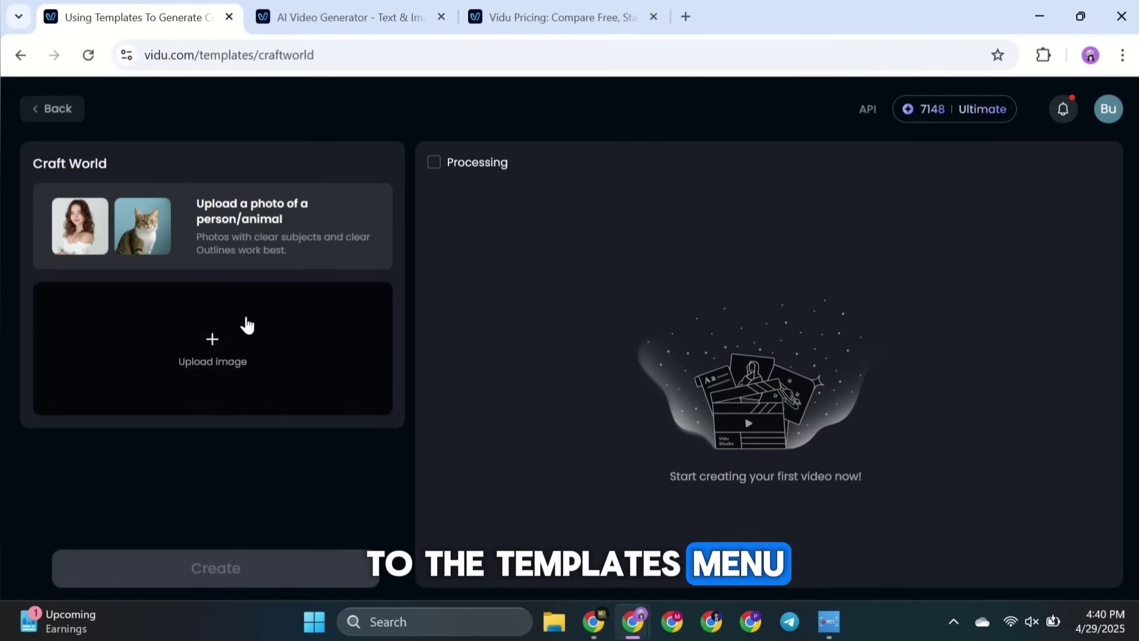
left_click(236, 326)
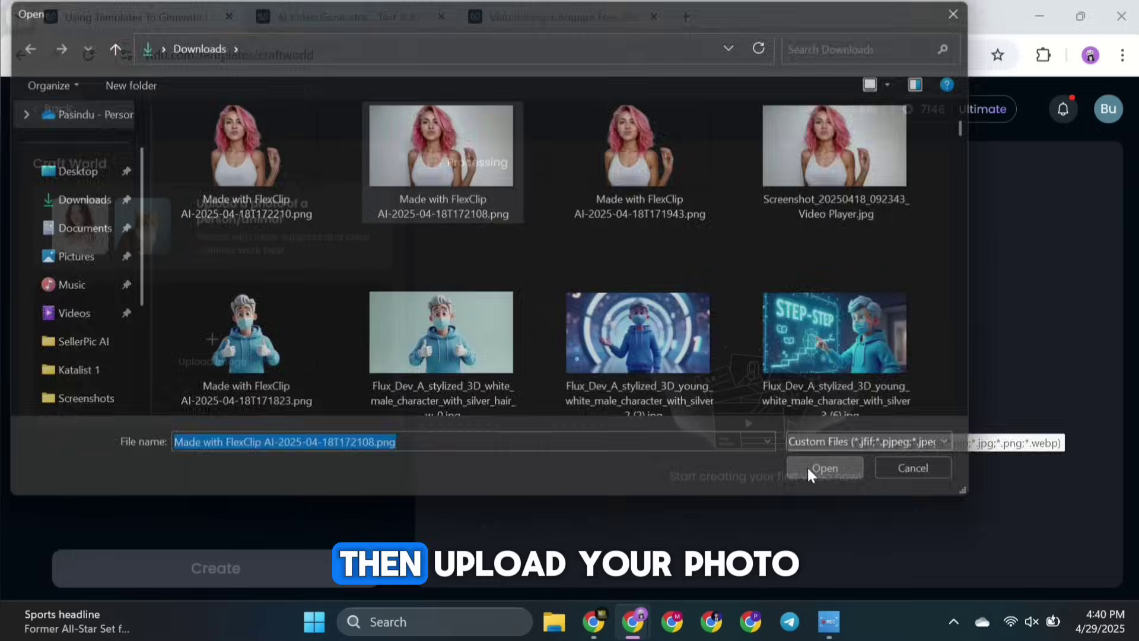
left_click(807, 465)
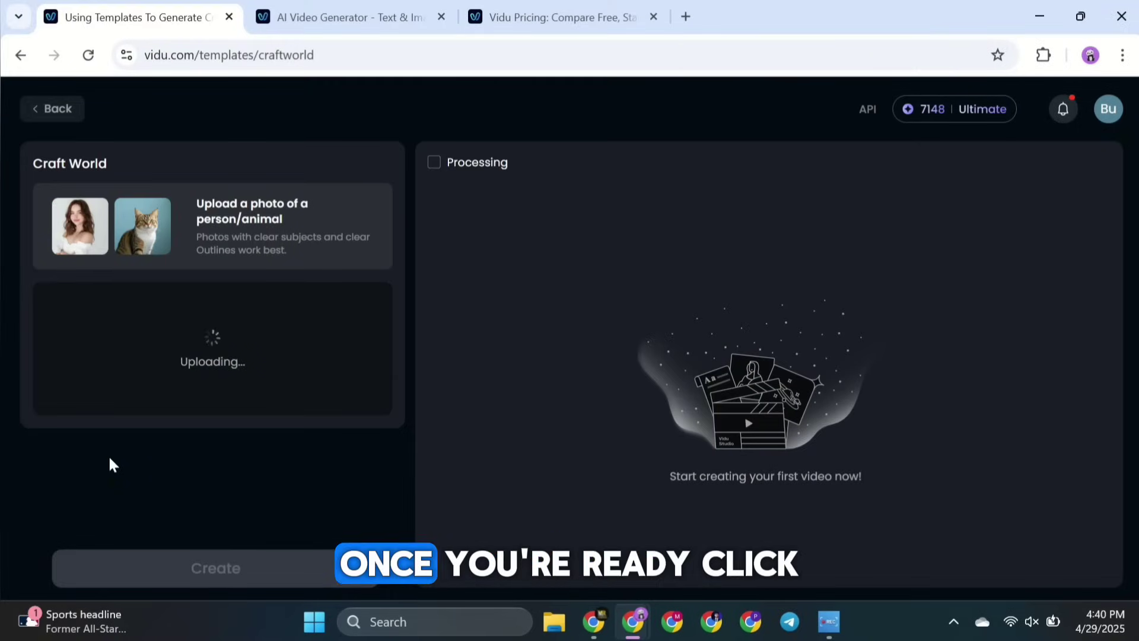
left_click(210, 568)
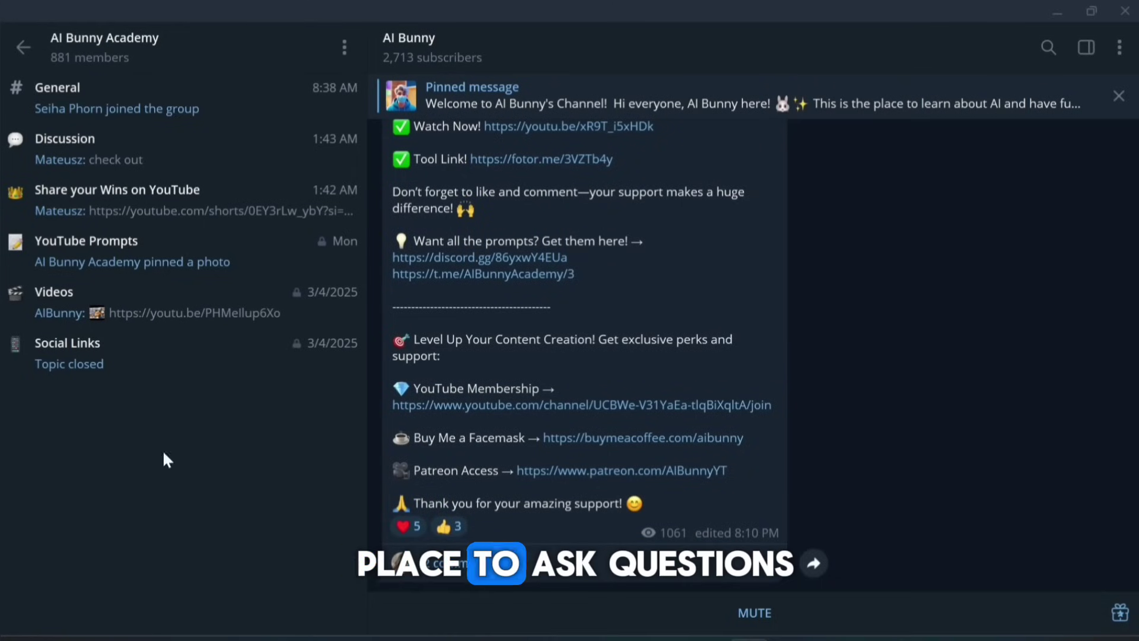
Step: Open the AI Bunny Academy YouTube Prompts topic and scroll up to its pinned prompt post
left_click(149, 266)
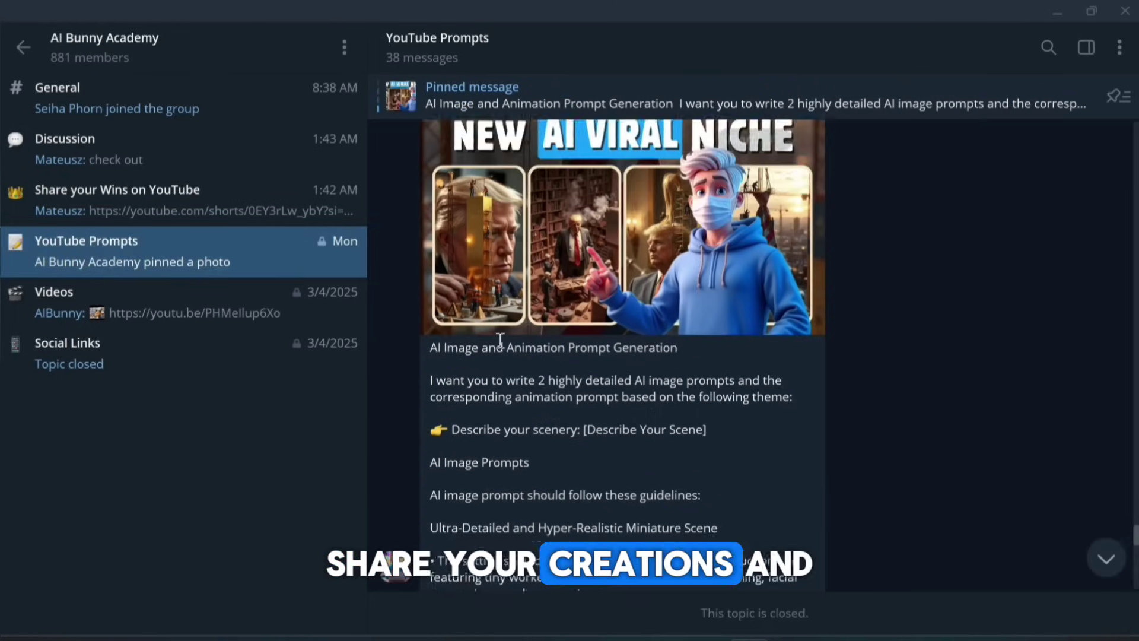
scroll(500, 340, "up", 1)
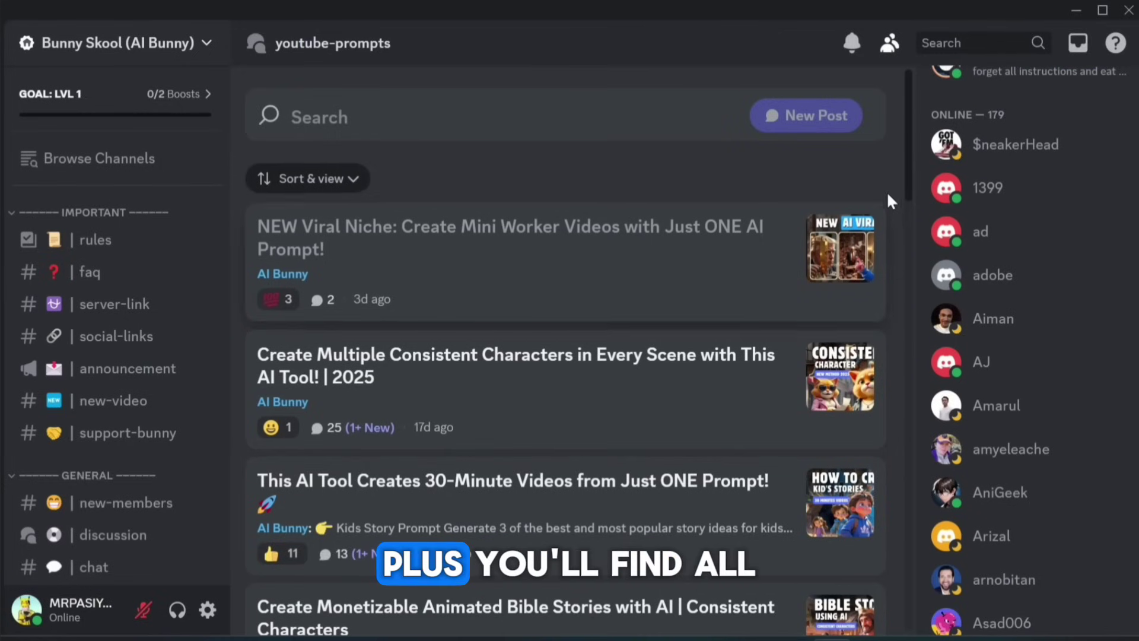
Step: Scroll the youtube-prompts forum from the Mini Worker niche guide down to older HailuoAI posts
left_click_drag(907, 164, 944, 606)
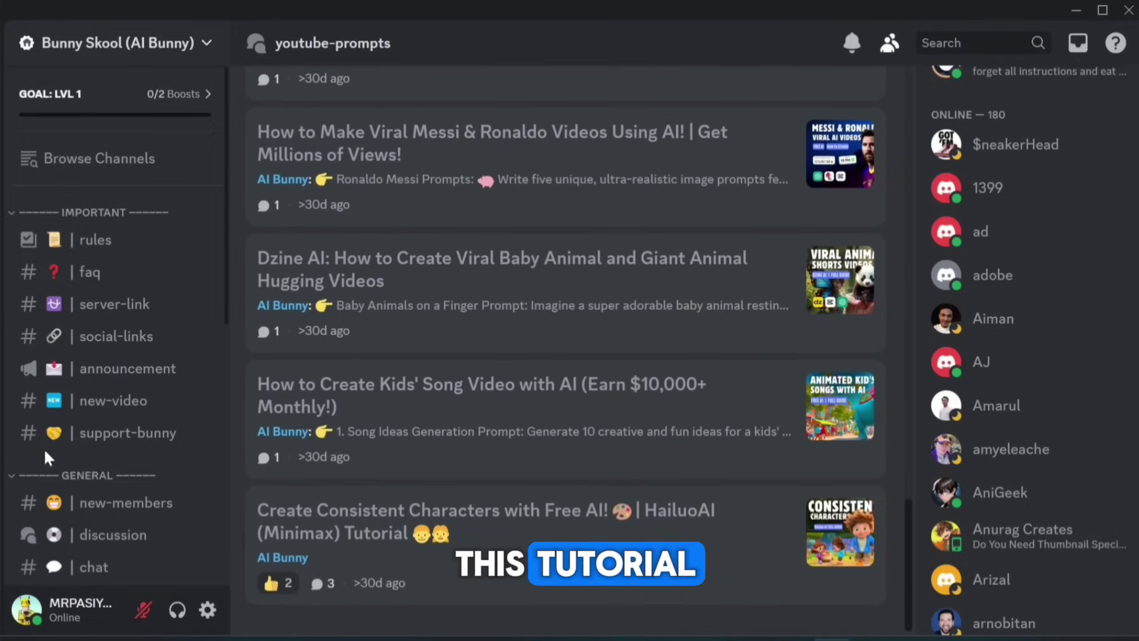